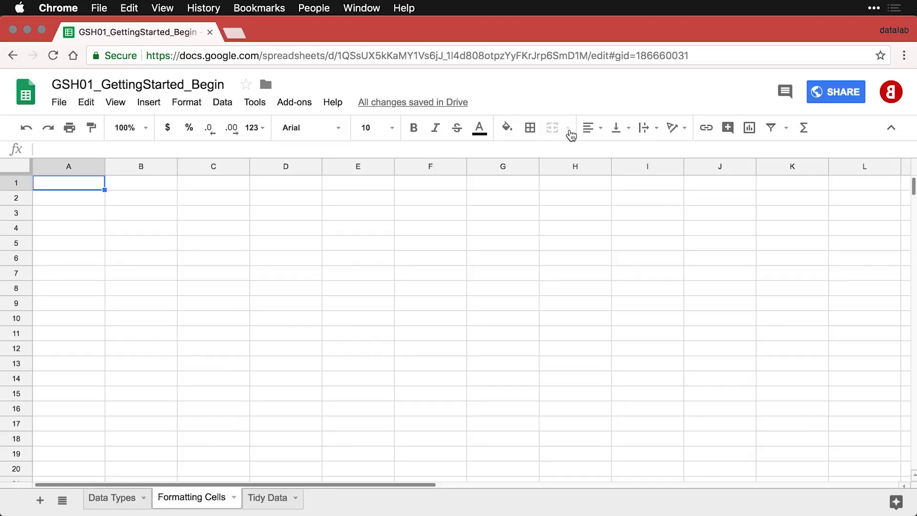
- Enter Font and Arial in A1:B1, and Font and Sorts Mill Goudy in A2:B2
{"action": "type", "text": "Font\tArial"}
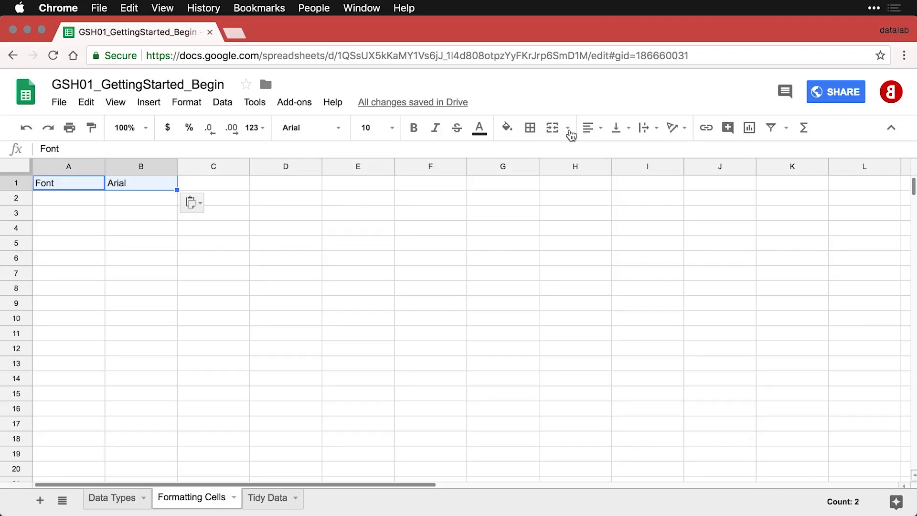
{"action": "left_click", "coordinate": [87, 199]}
{"action": "type", "text": "Font\tSorts Mill Goudy"}
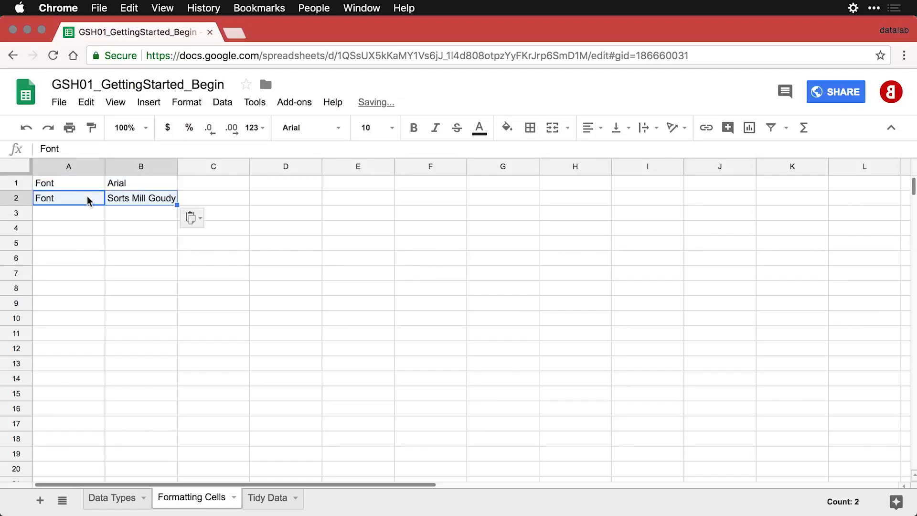
- Set the font of cell B2 to Sorts Mill Goudy and fit column B's width to its contents
{"action": "left_click", "coordinate": [131, 199]}
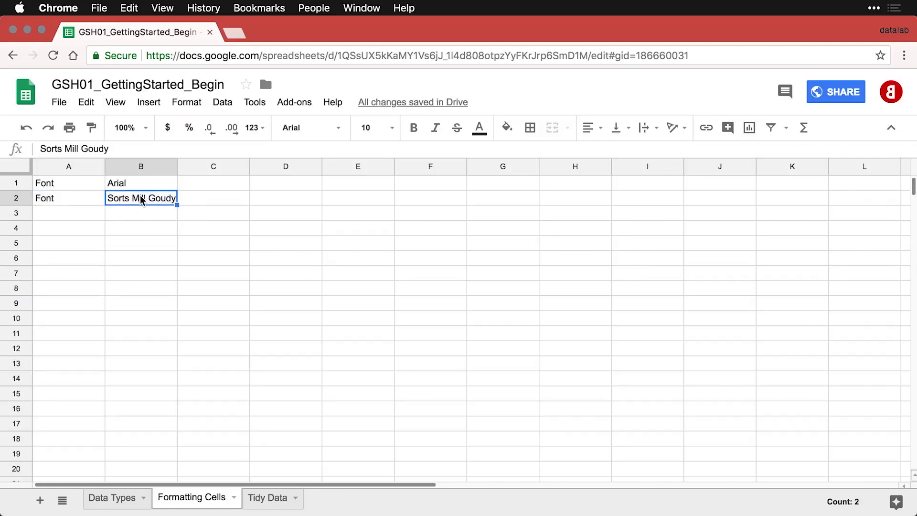
{"action": "left_click", "coordinate": [342, 129]}
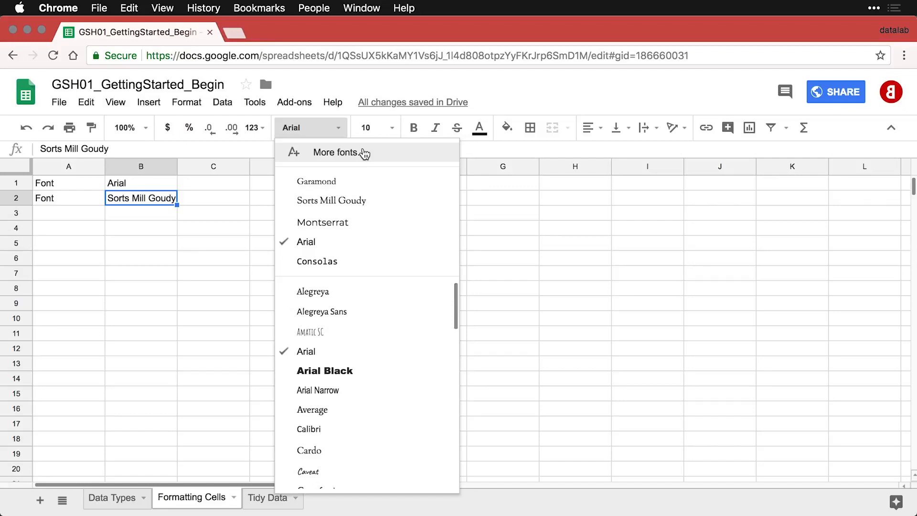
{"action": "left_click", "coordinate": [374, 204]}
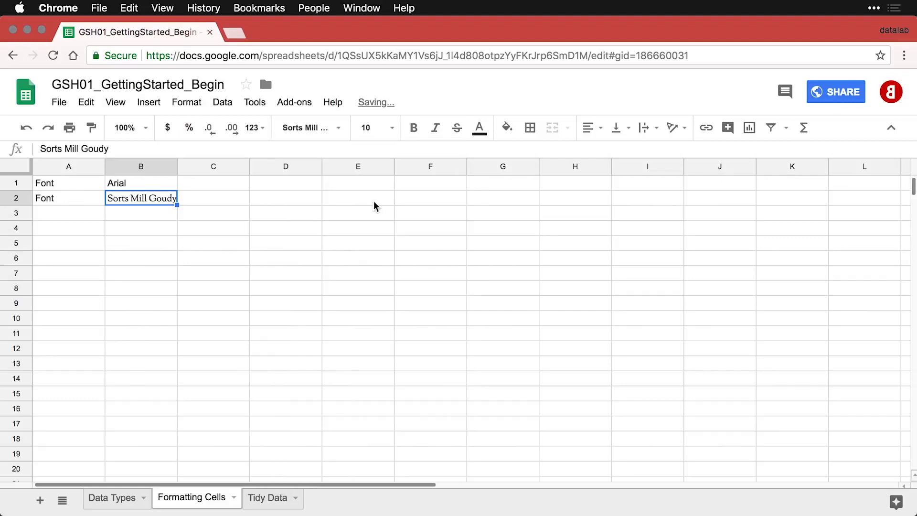
{"action": "double_click", "coordinate": [176, 167]}
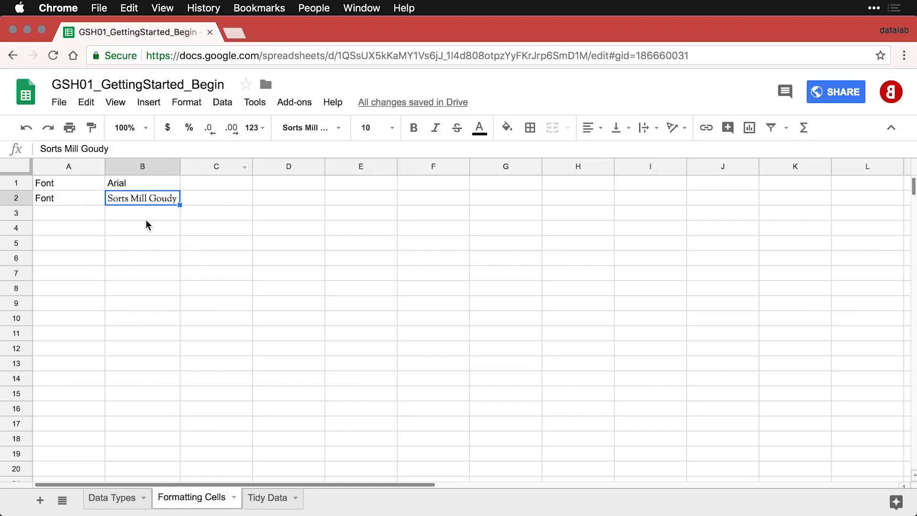
- Enter Font and Consolas in A3:B3 and set the font of B3 to Consolas
{"action": "left_click", "coordinate": [73, 214]}
{"action": "type", "text": "Font\tConsolas"}
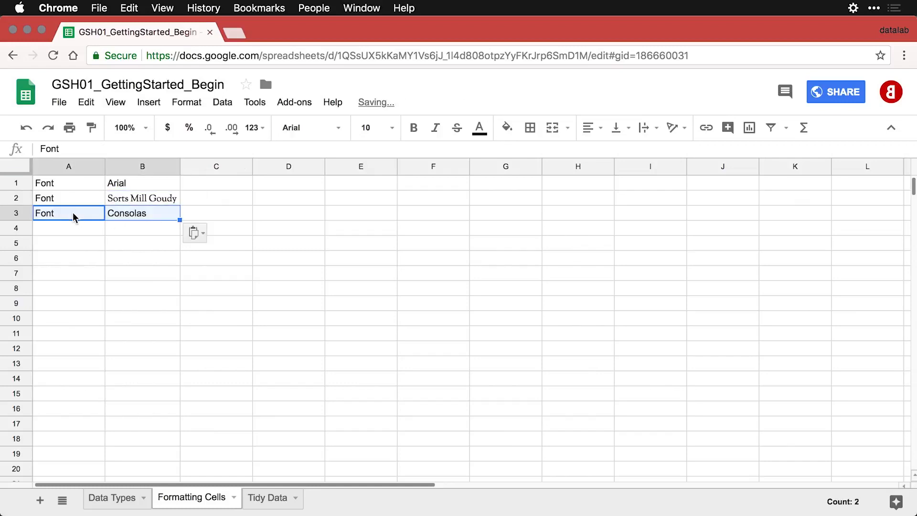
{"action": "left_click", "coordinate": [137, 216]}
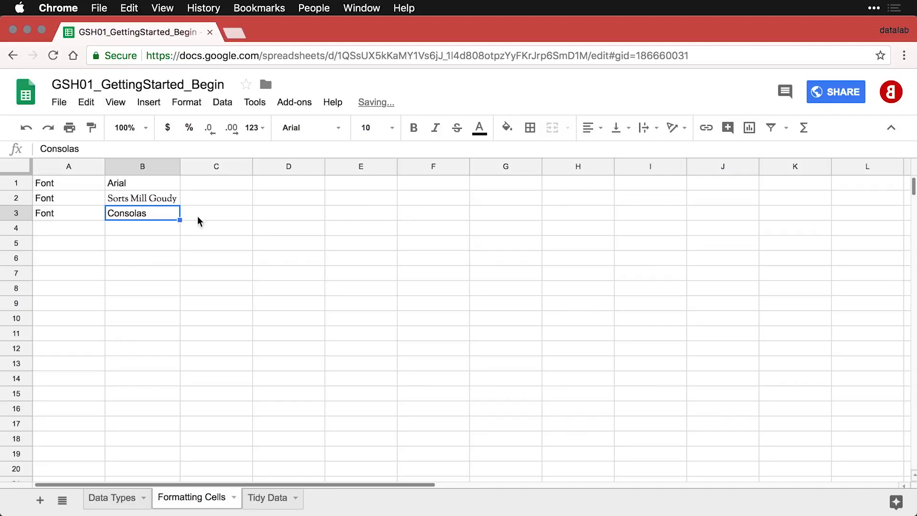
{"action": "left_click", "coordinate": [335, 129]}
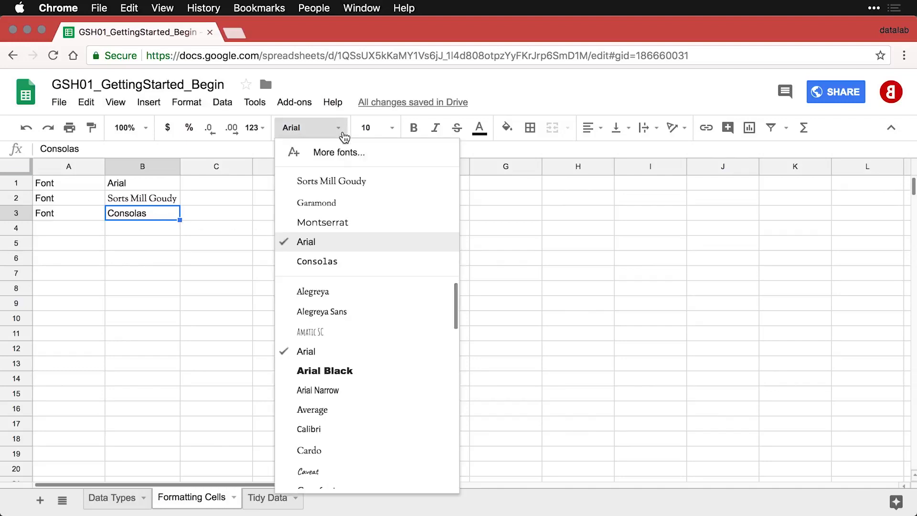
{"action": "left_click", "coordinate": [343, 262]}
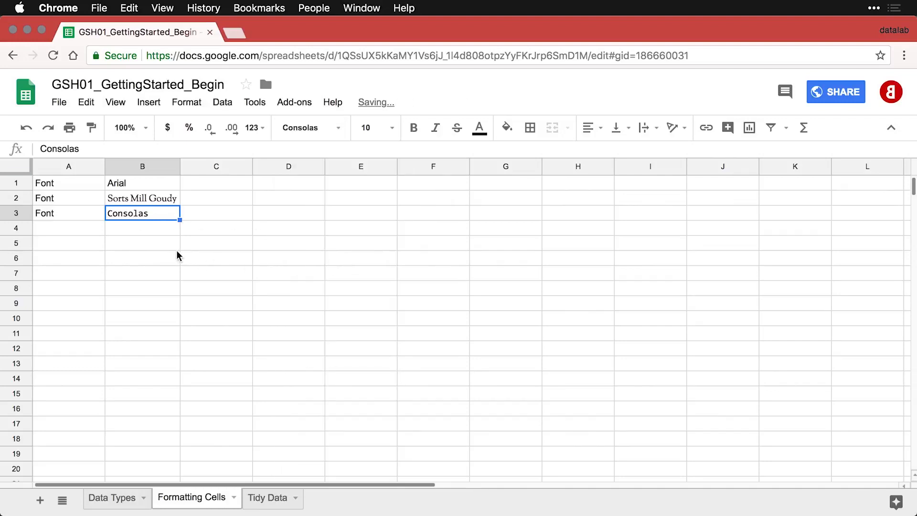
- Enter Font size and 8-point in A4:B4 and set the font size of B4 to 8
{"action": "left_click", "coordinate": [87, 228]}
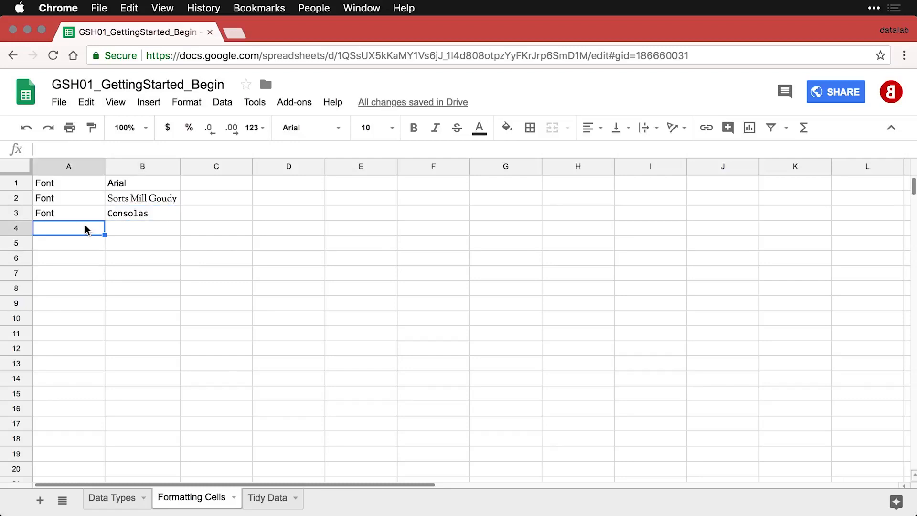
{"action": "type", "text": "Font size\t8-point"}
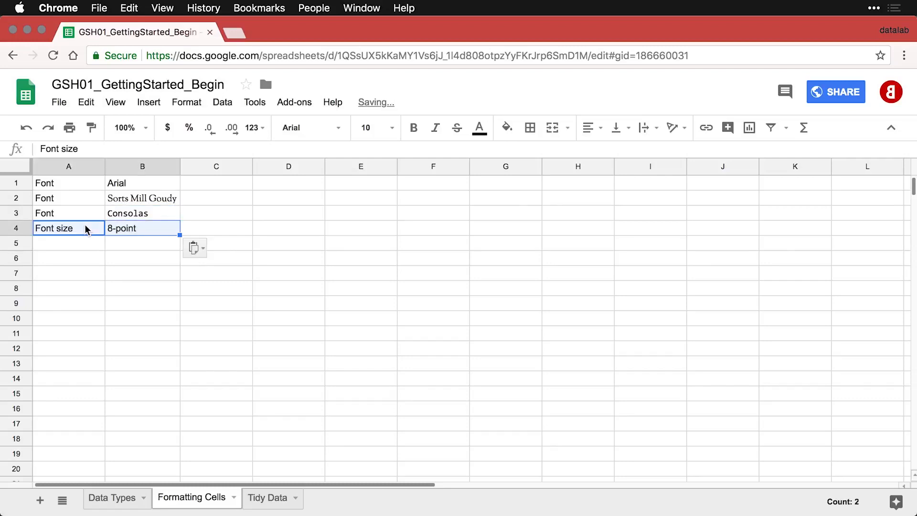
{"action": "left_click", "coordinate": [130, 228]}
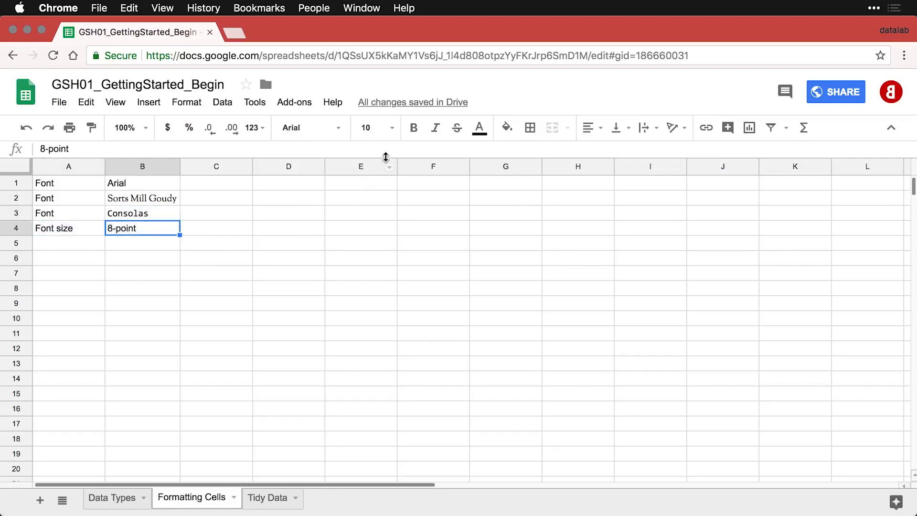
{"action": "left_click", "coordinate": [393, 129]}
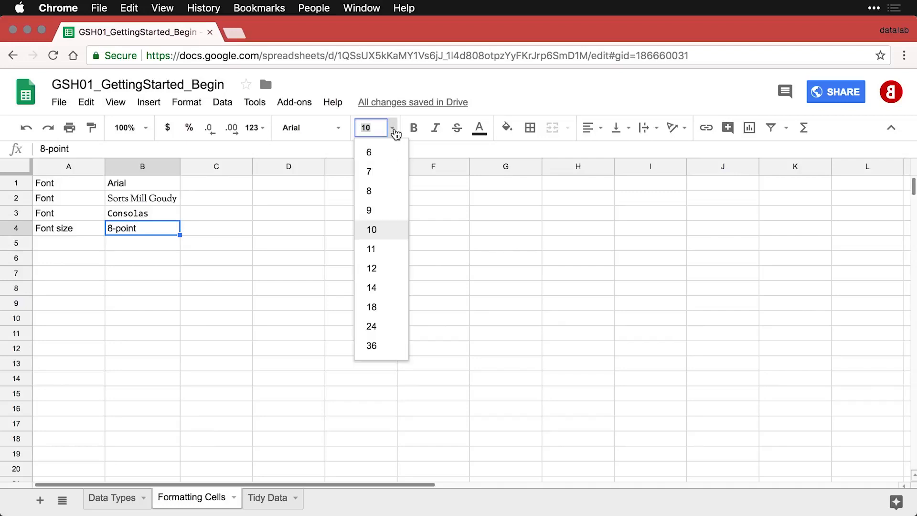
{"action": "left_click", "coordinate": [372, 188]}
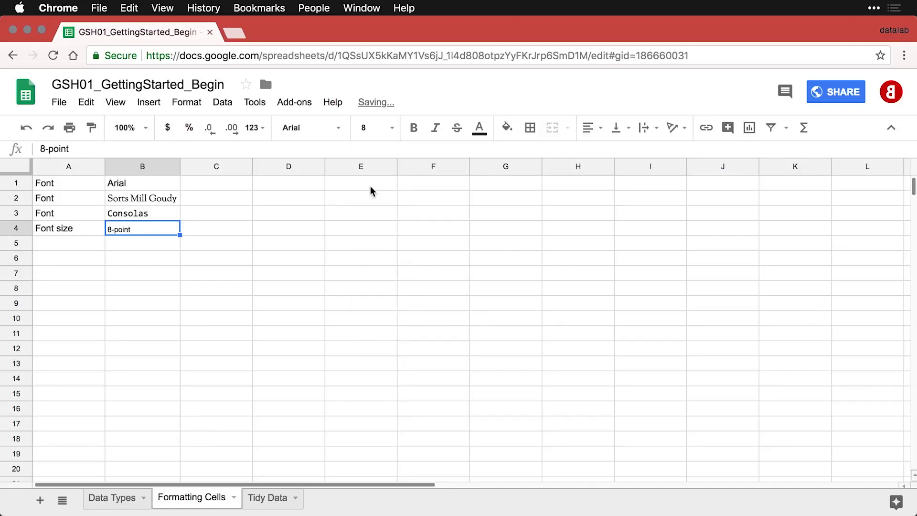
- Enter Font size and 20-point in A5:B5 and set the font size of B5 to a custom 20
{"action": "left_click", "coordinate": [86, 247]}
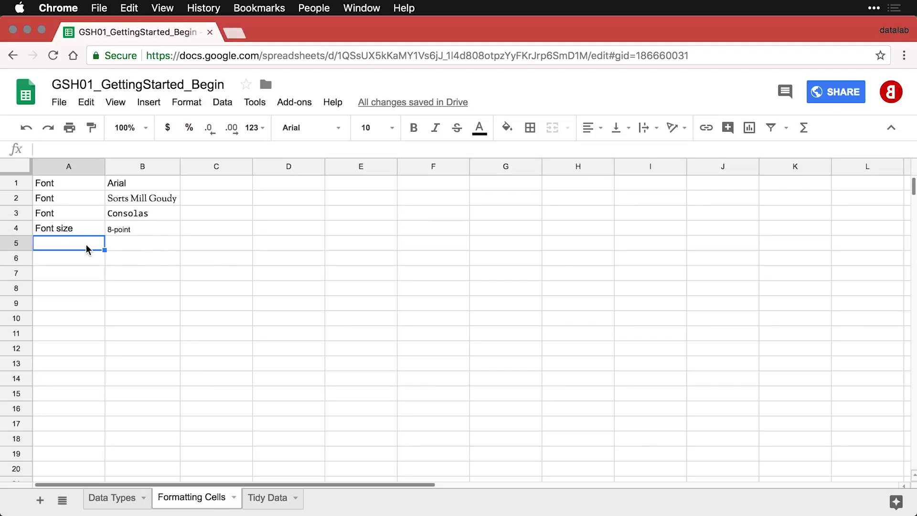
{"action": "type", "text": "Font size\t20-point"}
{"action": "left_click", "coordinate": [128, 244]}
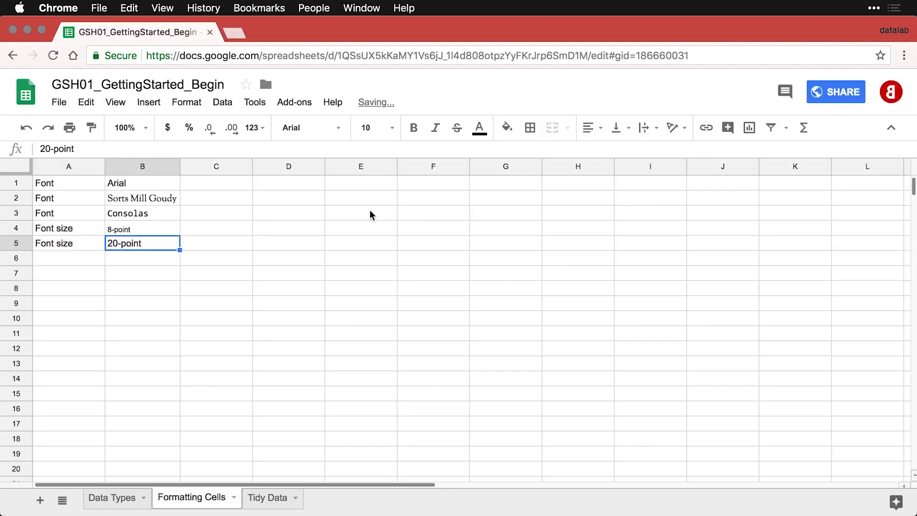
{"action": "left_click", "coordinate": [392, 128]}
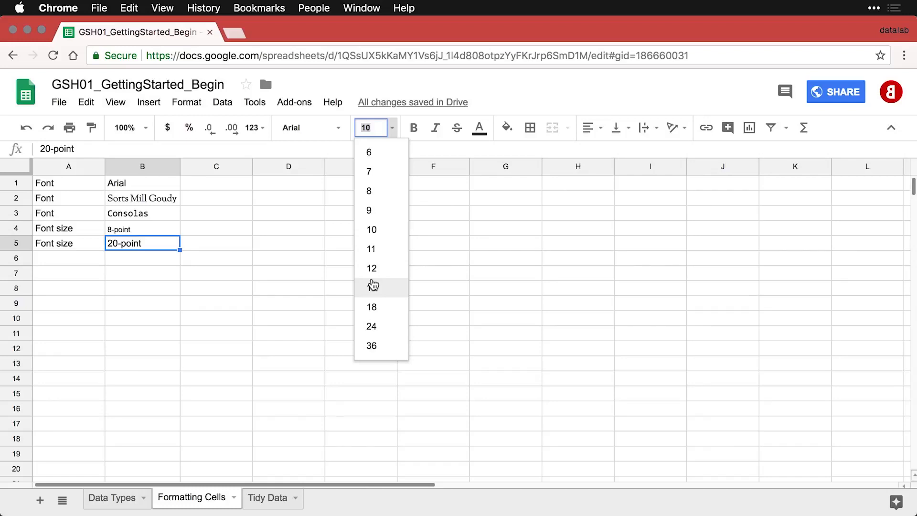
{"action": "left_click", "coordinate": [377, 326]}
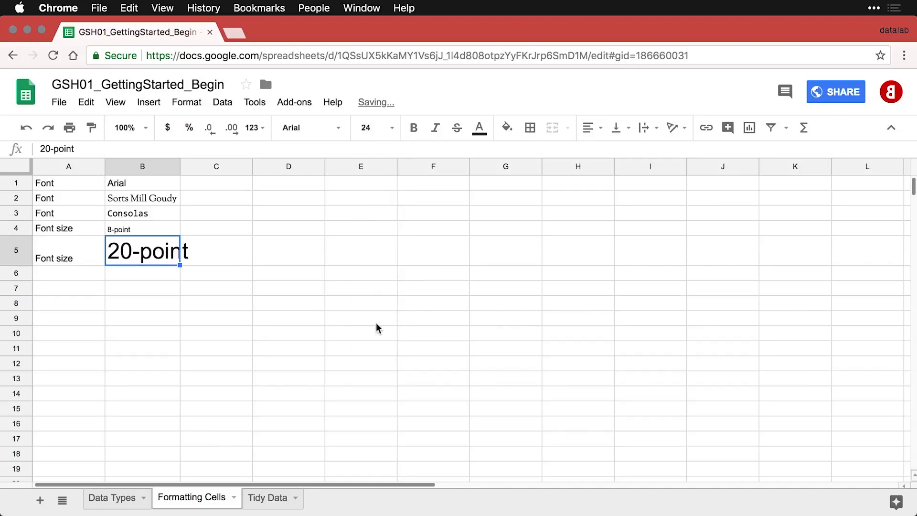
{"action": "left_click", "coordinate": [372, 127]}
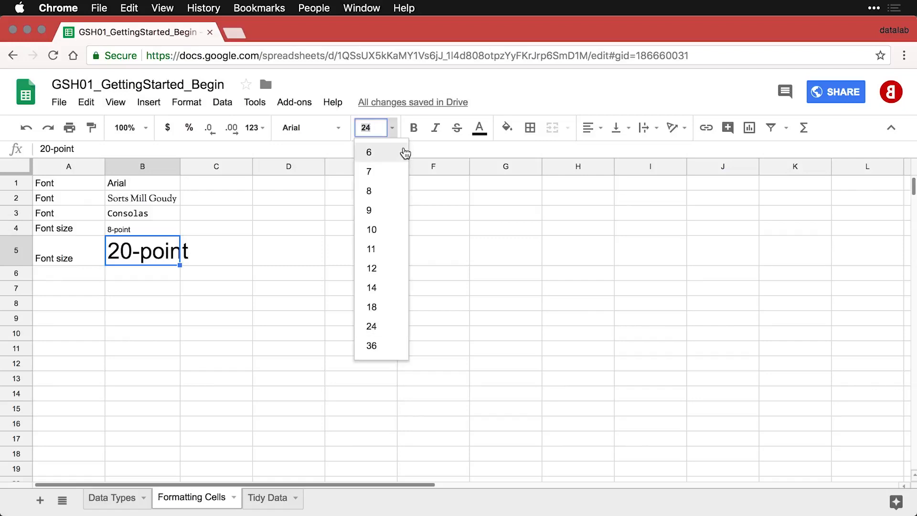
{"action": "type", "text": "20"}
{"action": "key", "text": "Return"}
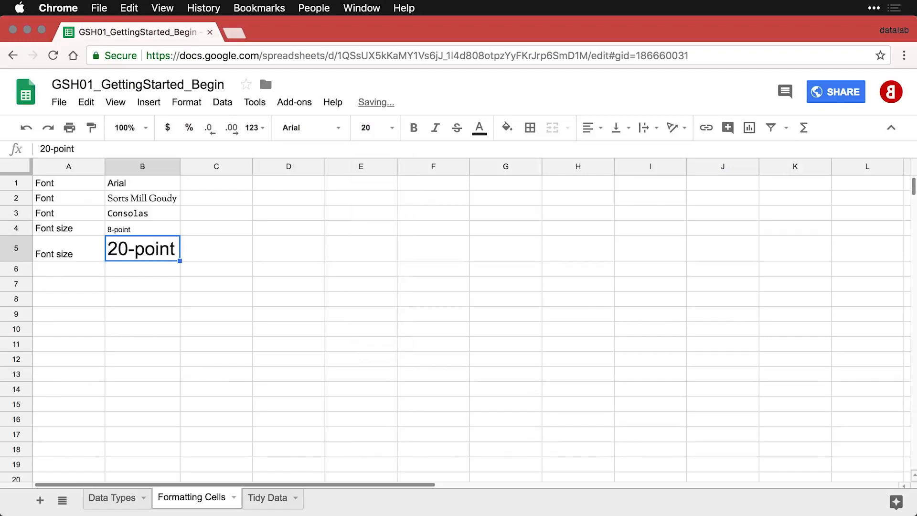
- Enter Bold and Bold text in A6:B6 and make cell B6 bold
{"action": "left_click", "coordinate": [84, 270]}
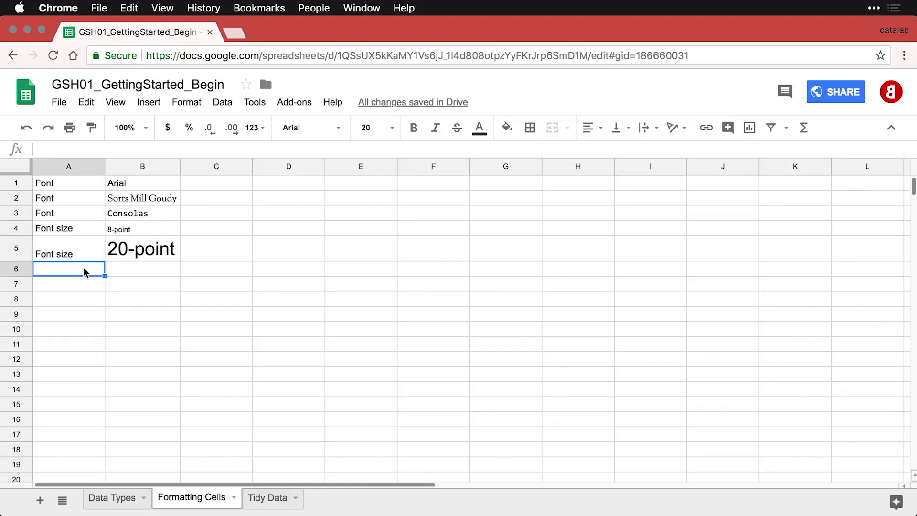
{"action": "type", "text": "Bold\tBold text"}
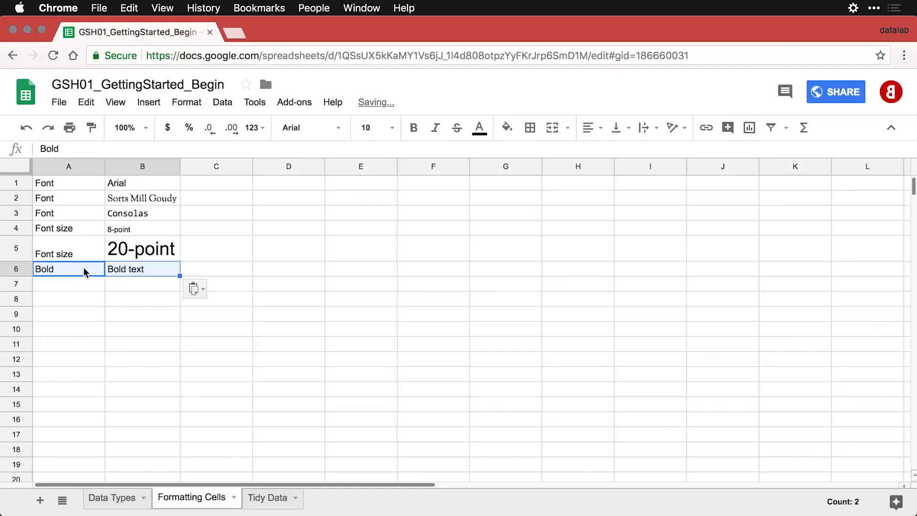
{"action": "left_click", "coordinate": [127, 270]}
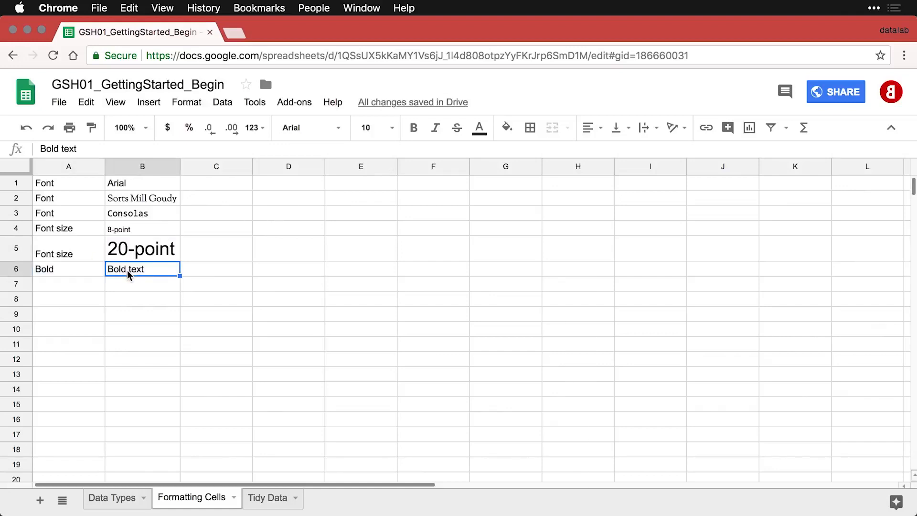
{"action": "key", "text": "super+b"}
- Enter Italics and Italic text in A7:B7 and italicize cell B7
{"action": "left_click", "coordinate": [84, 285]}
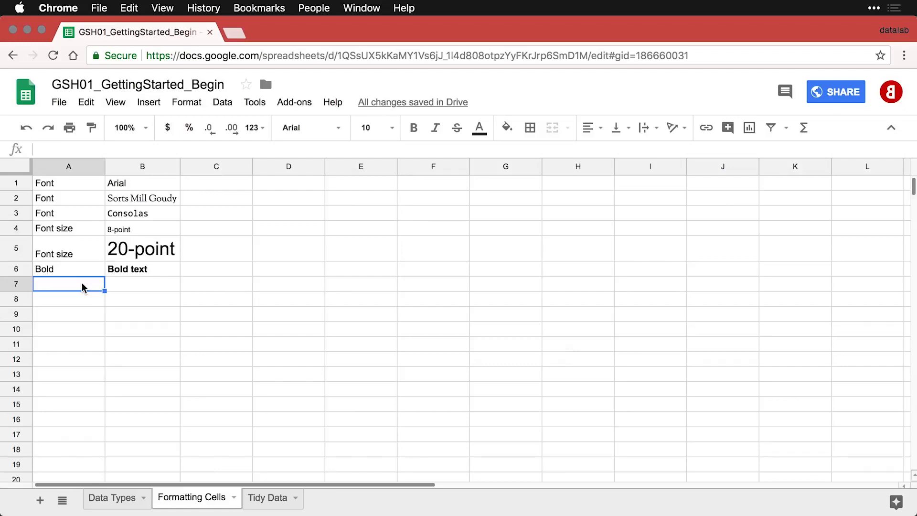
{"action": "type", "text": "Italics\tItalic text"}
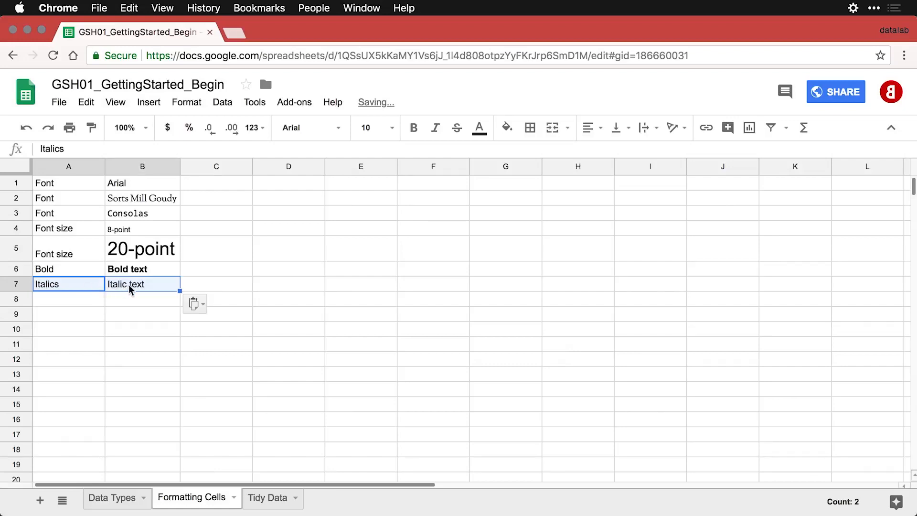
{"action": "left_click", "coordinate": [128, 285]}
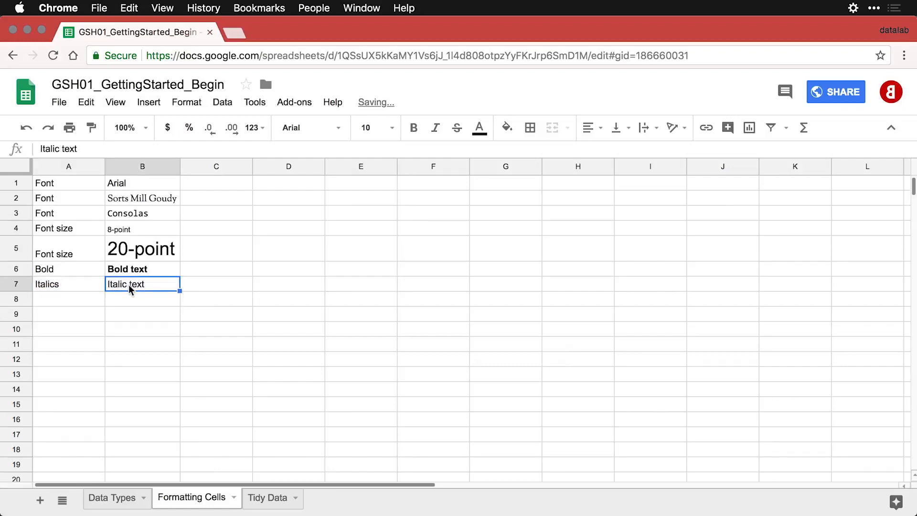
{"action": "left_click", "coordinate": [435, 128]}
- Enter Strikethrough and Strikethrough text in A8:B8 and apply strikethrough to cell B8
{"action": "left_click", "coordinate": [81, 301]}
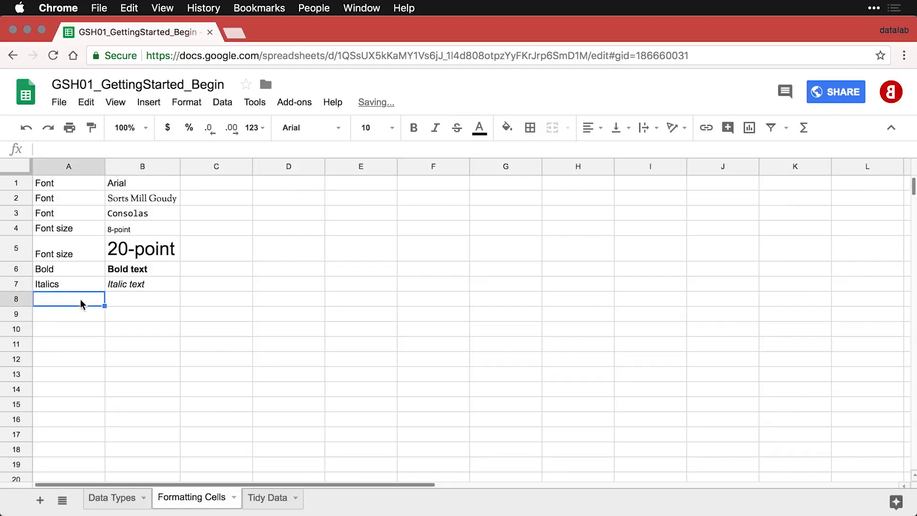
{"action": "type", "text": "Strikethrough\tStrikethrough text"}
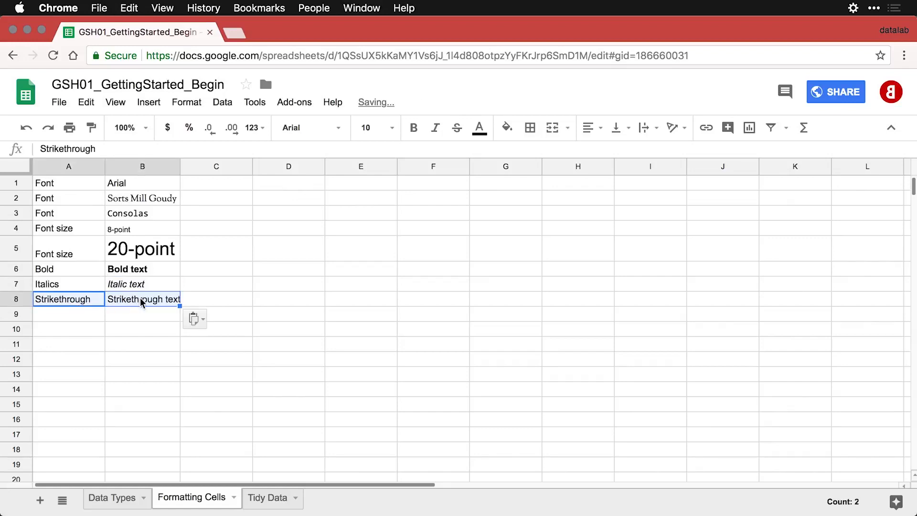
{"action": "left_click", "coordinate": [140, 297]}
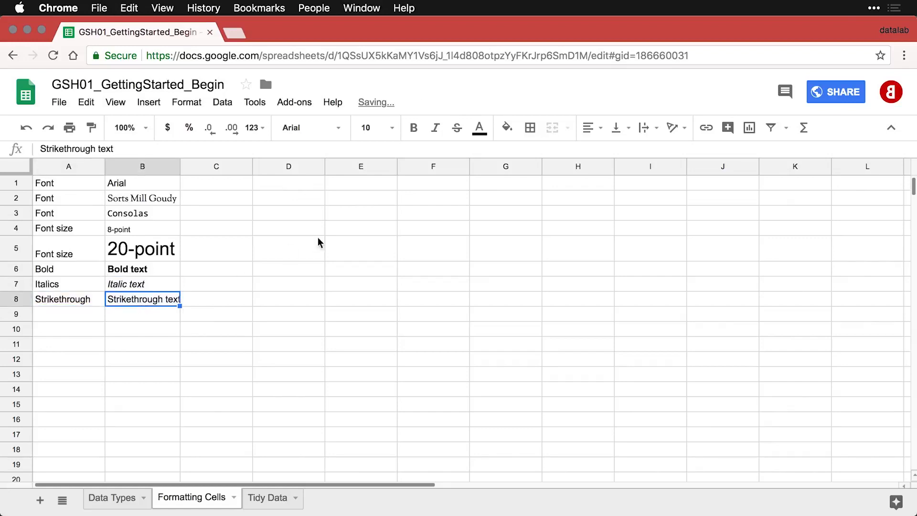
{"action": "left_click", "coordinate": [457, 127]}
- Enter Text color and Red text in A9:B9 and color the text of B9 dark red
{"action": "left_click", "coordinate": [80, 317]}
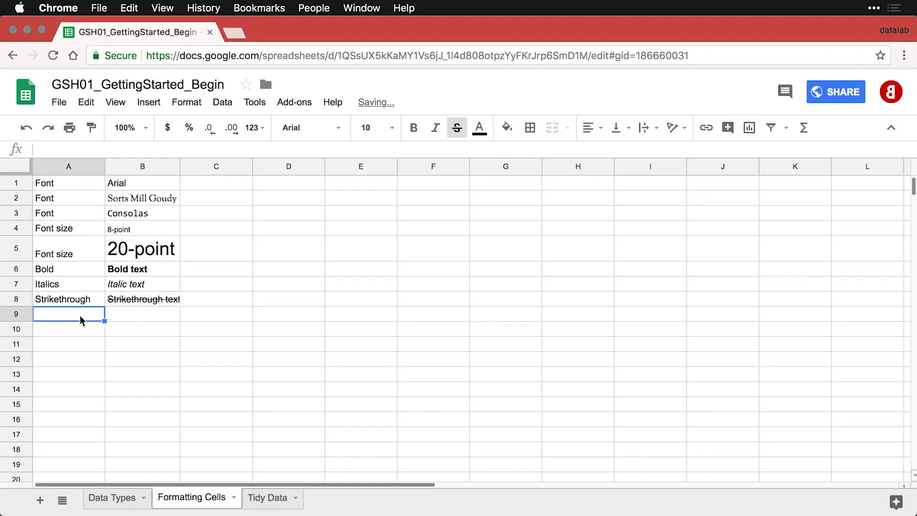
{"action": "type", "text": "Text color\tRed text"}
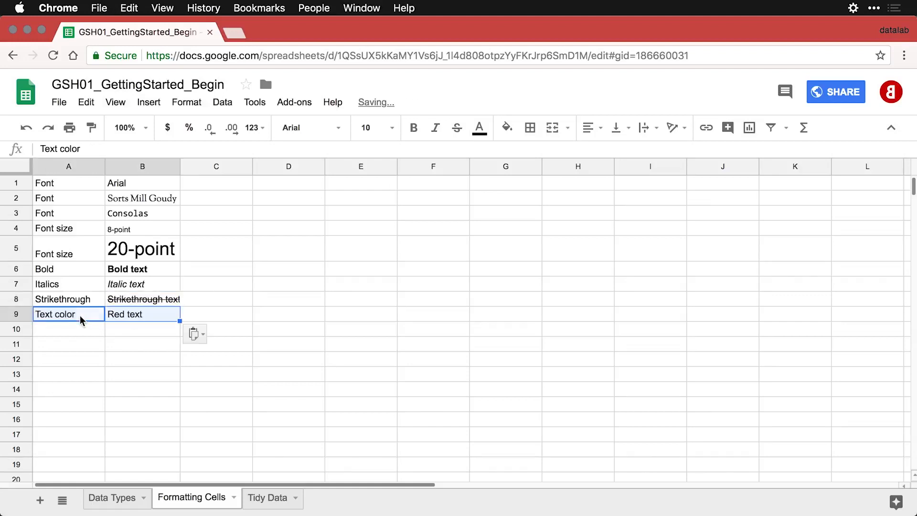
{"action": "left_click", "coordinate": [130, 314]}
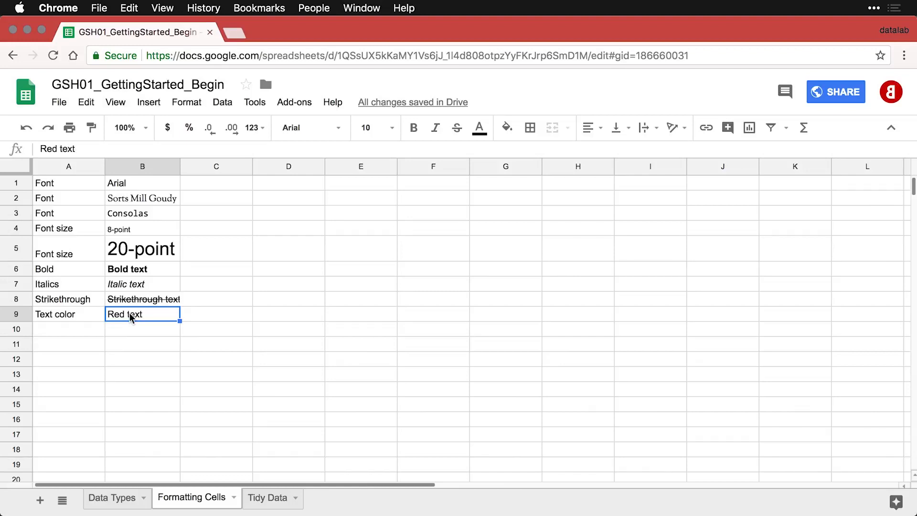
{"action": "left_click", "coordinate": [488, 128]}
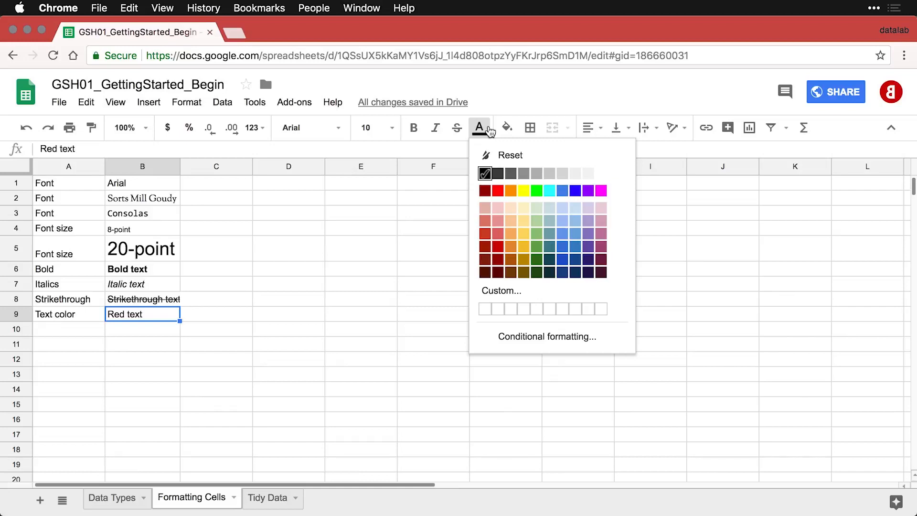
{"action": "left_click", "coordinate": [499, 247]}
{"action": "left_click", "coordinate": [74, 329]}
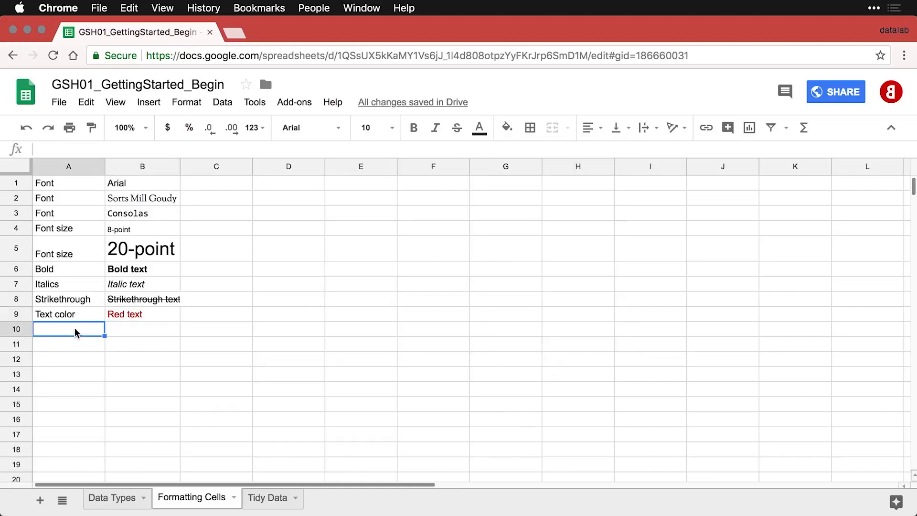
- Enter Fill color and Red fill in A10:B10 and give B10 a dark red fill with white text
{"action": "type", "text": "Fill color\tRed fill"}
{"action": "left_click", "coordinate": [148, 328]}
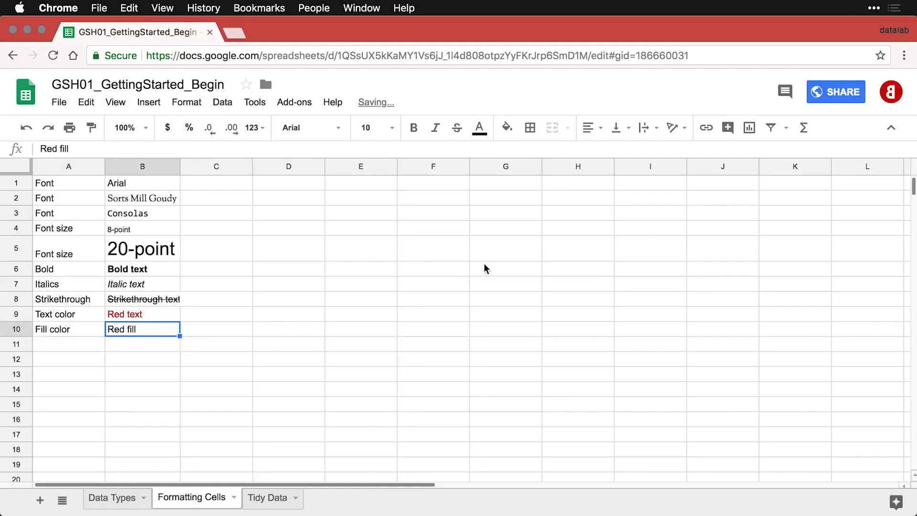
{"action": "left_click", "coordinate": [518, 128]}
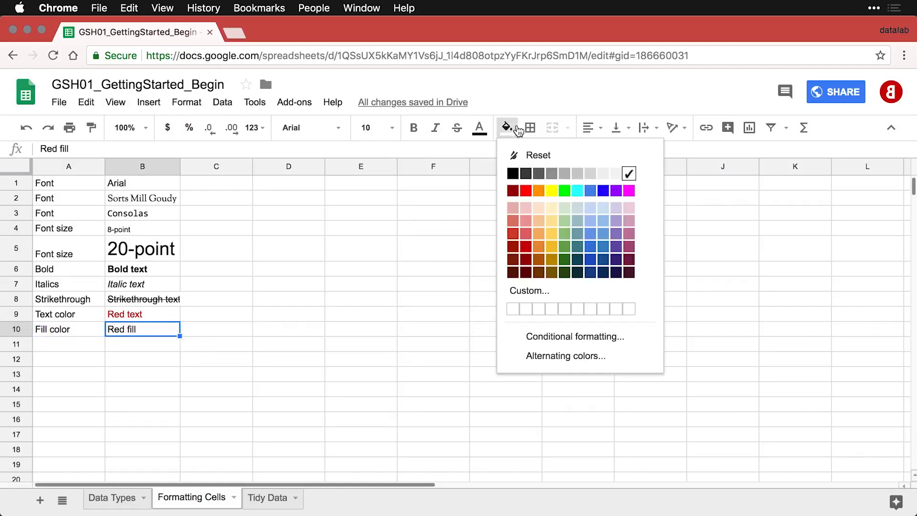
{"action": "left_click", "coordinate": [524, 247]}
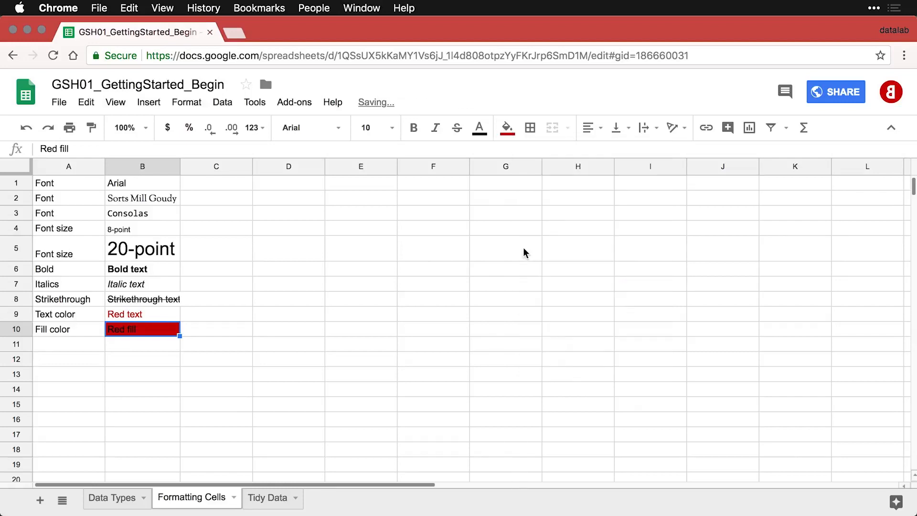
{"action": "left_click", "coordinate": [481, 129]}
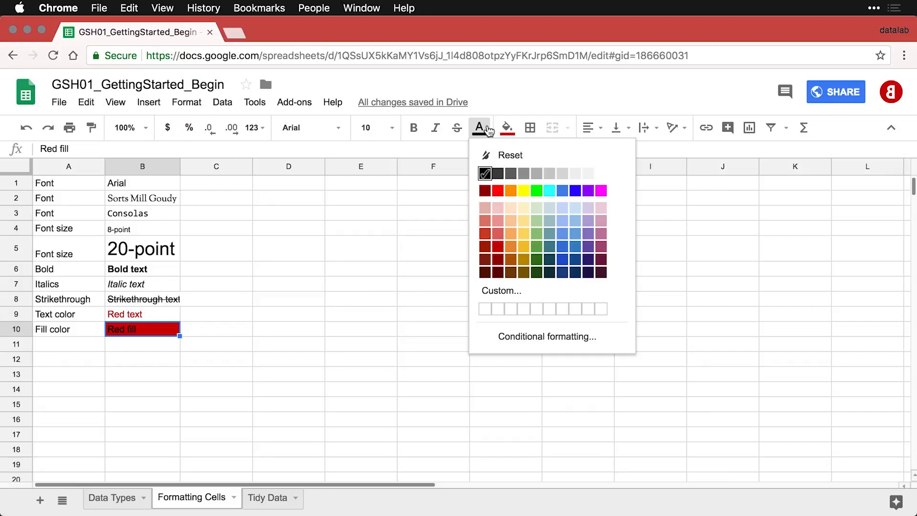
{"action": "left_click", "coordinate": [602, 177]}
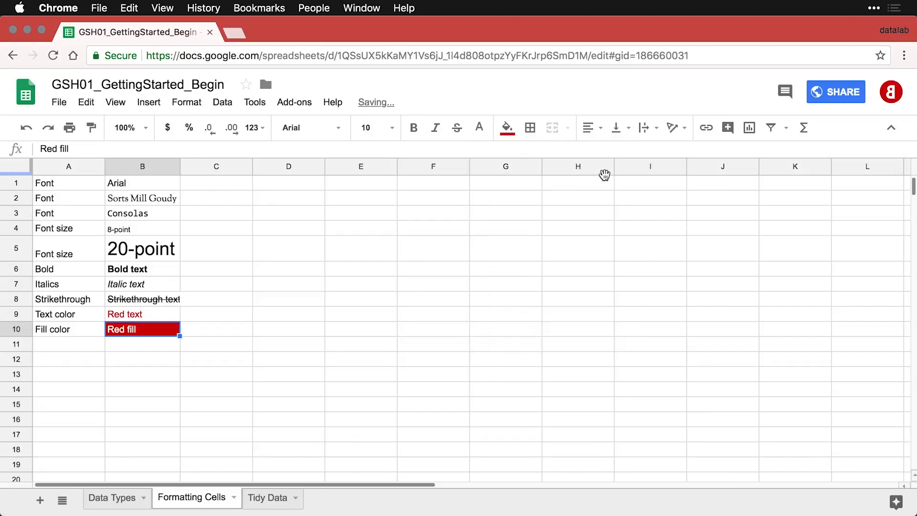
- Enter Cell borders and Select text first in A11:B11
{"action": "left_click", "coordinate": [86, 352]}
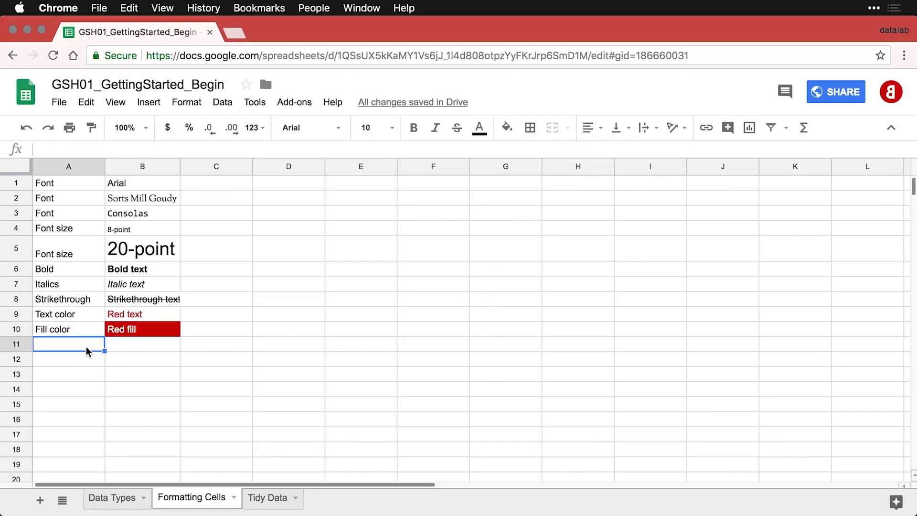
{"action": "type", "text": "Cell borders\tSelect text first"}
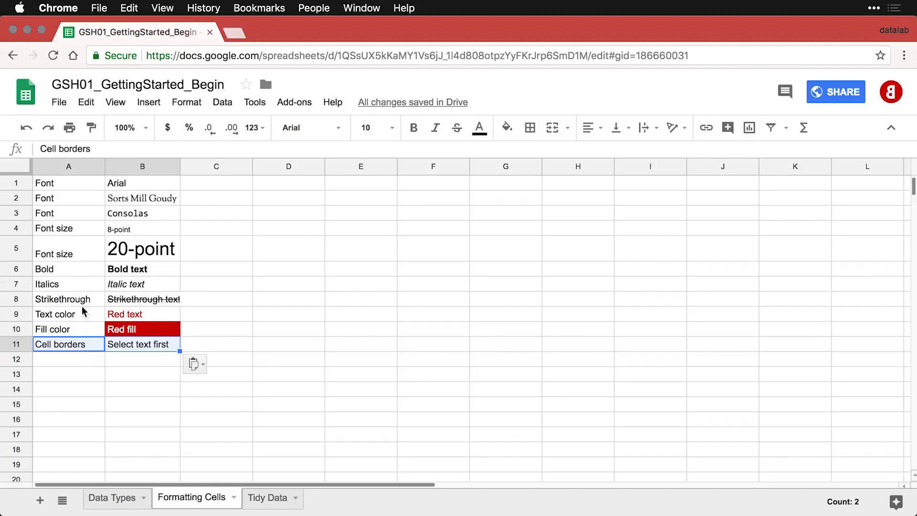
- Try all borders on the range A1:B11 and undo them
{"action": "left_click_drag", "start_coordinate": [59, 185], "coordinate": [148, 341]}
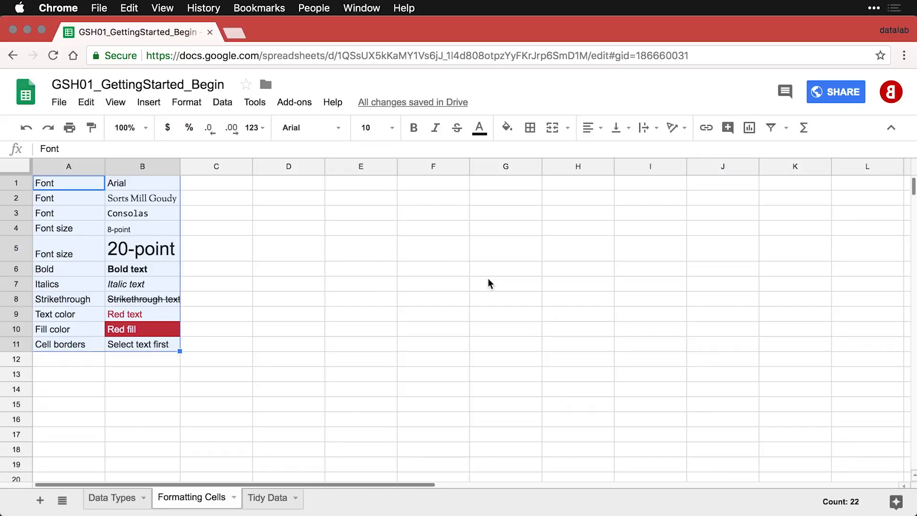
{"action": "left_click", "coordinate": [530, 127]}
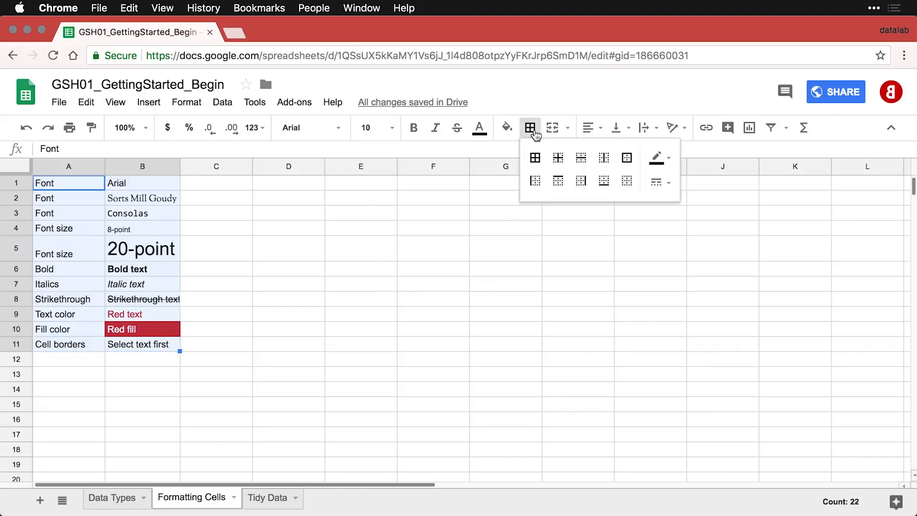
{"action": "left_click", "coordinate": [535, 159]}
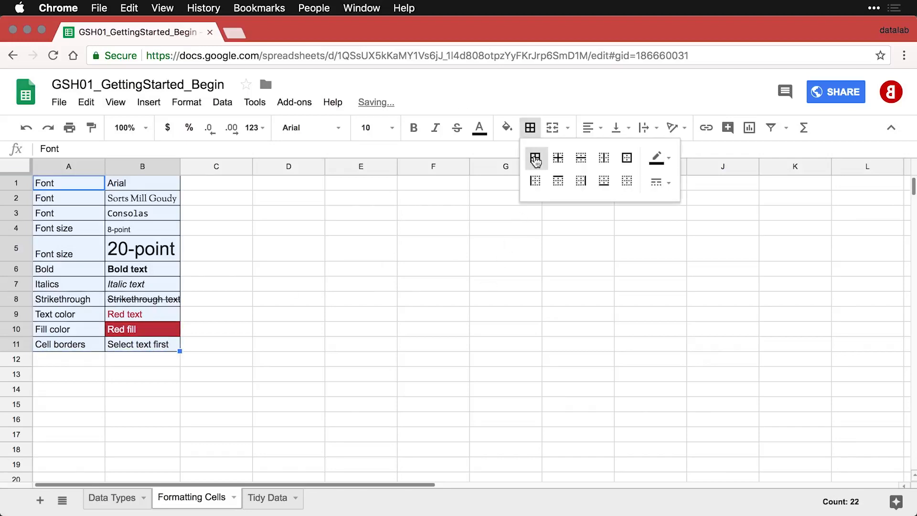
{"action": "left_click", "coordinate": [362, 332]}
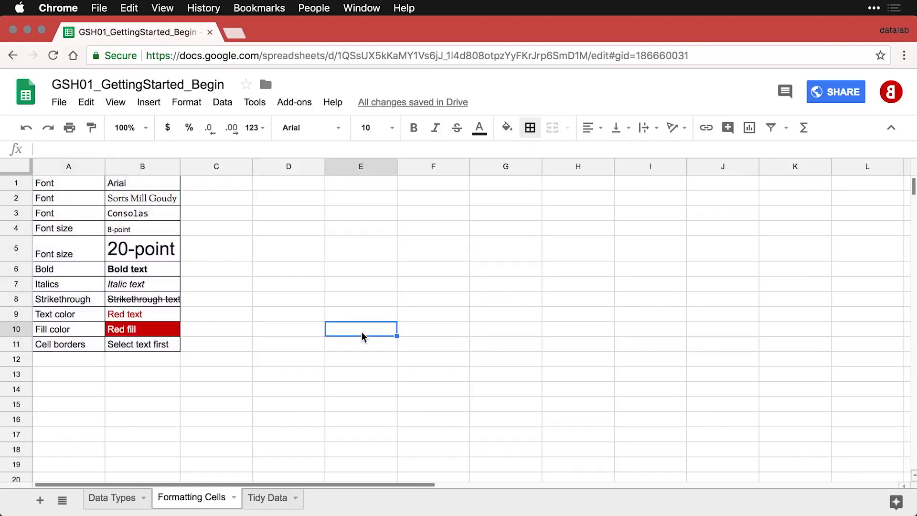
{"action": "key", "text": "super+z"}
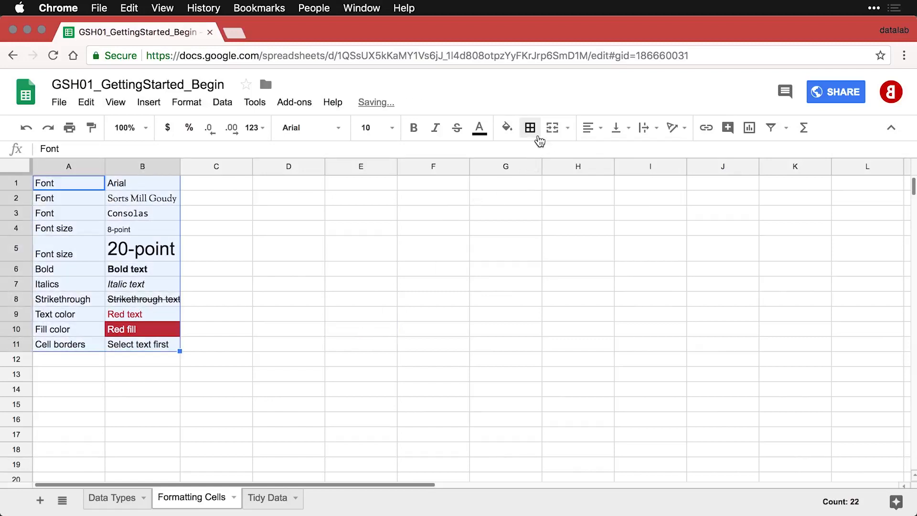
- Try inner horizontal borders on the range A1:B11 and undo them
{"action": "left_click", "coordinate": [538, 139]}
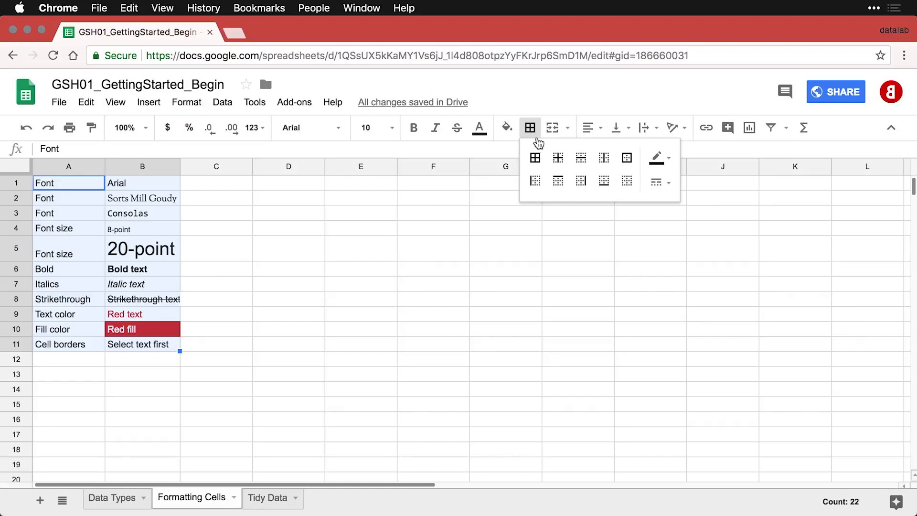
{"action": "left_click", "coordinate": [581, 160]}
{"action": "left_click", "coordinate": [248, 335]}
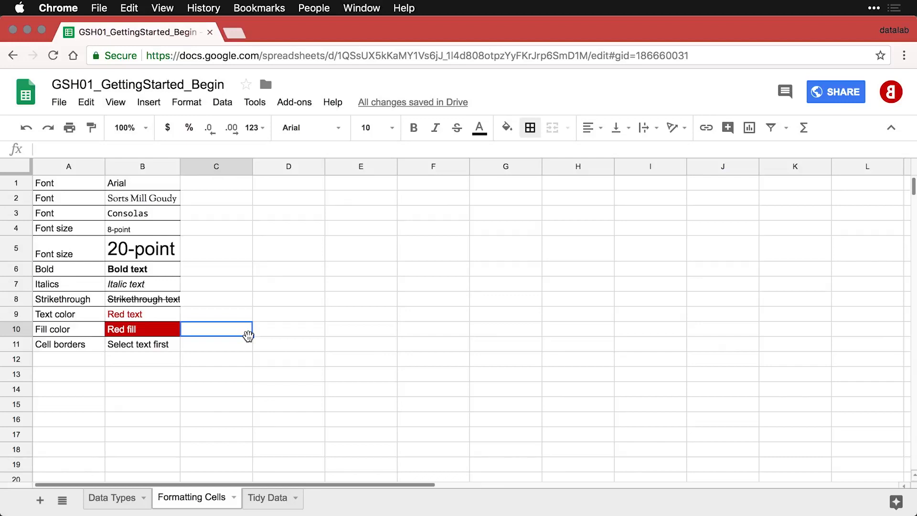
{"action": "key", "text": "super+z"}
- Enter Row height and Snap to fit or consistent size in A12:B12 and make row 5 slightly taller
{"action": "left_click", "coordinate": [68, 358]}
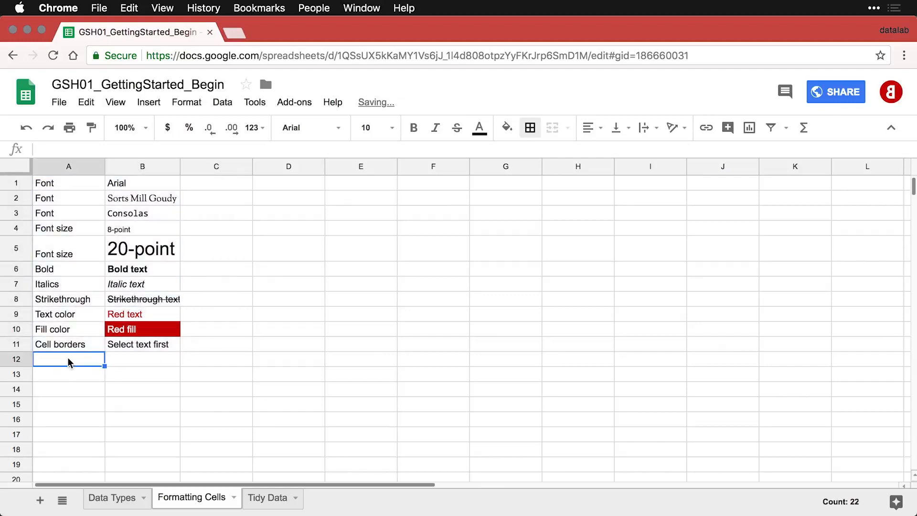
{"action": "type", "text": "Row height\tSnap to fit or consistent size"}
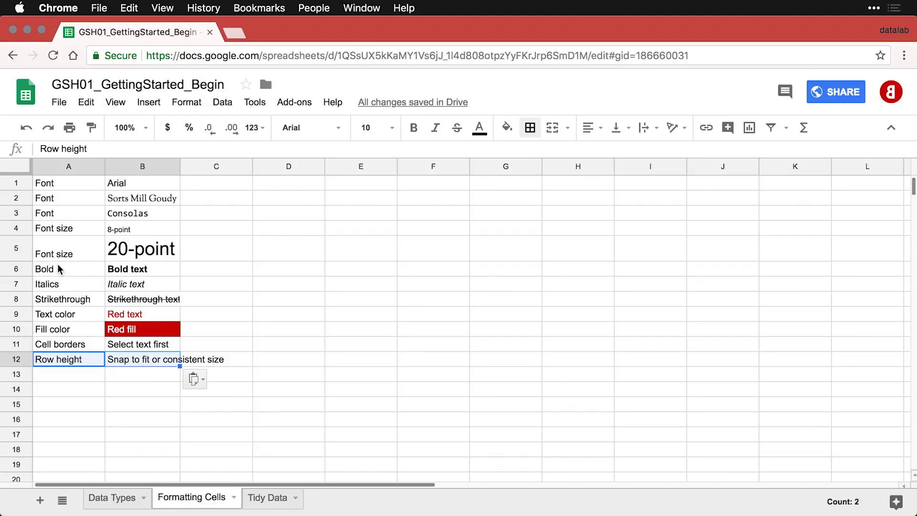
{"action": "left_click", "coordinate": [17, 247]}
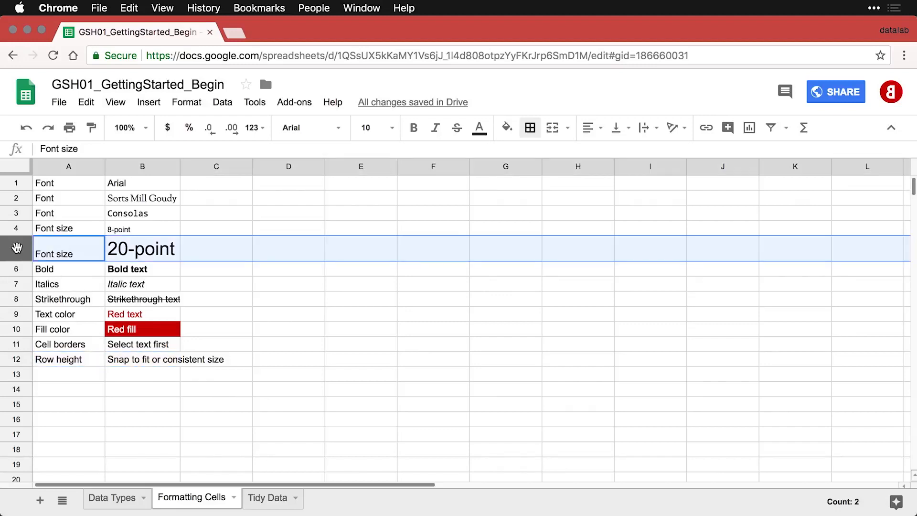
{"action": "mouse_move", "coordinate": [22, 260]}
{"action": "left_mouse_down"}
{"action": "mouse_move", "coordinate": [22, 308]}
{"action": "mouse_move", "coordinate": [18, 262]}
{"action": "left_mouse_up"}
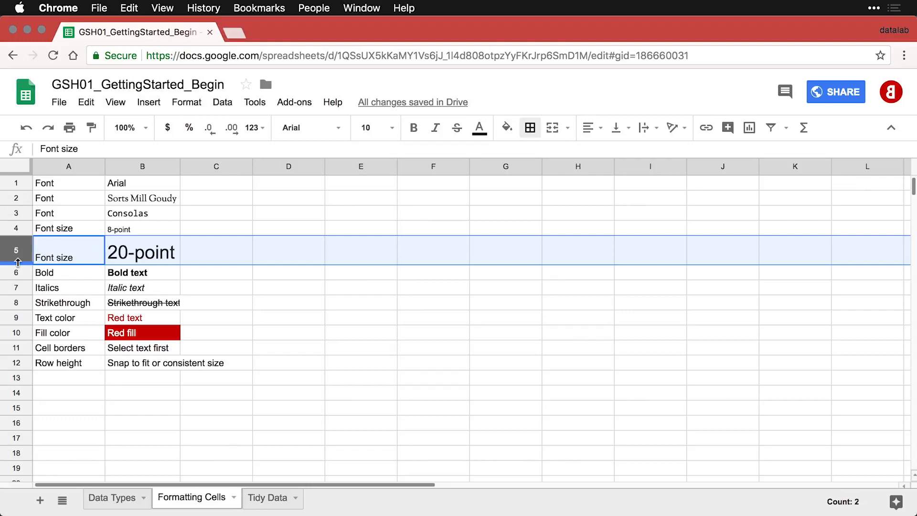
- Enter Column width and Snap to fit or consistent size in A13:B13, and Small, Medium long and Extra-extra-extra long in D1:F1
{"action": "left_click", "coordinate": [71, 379]}
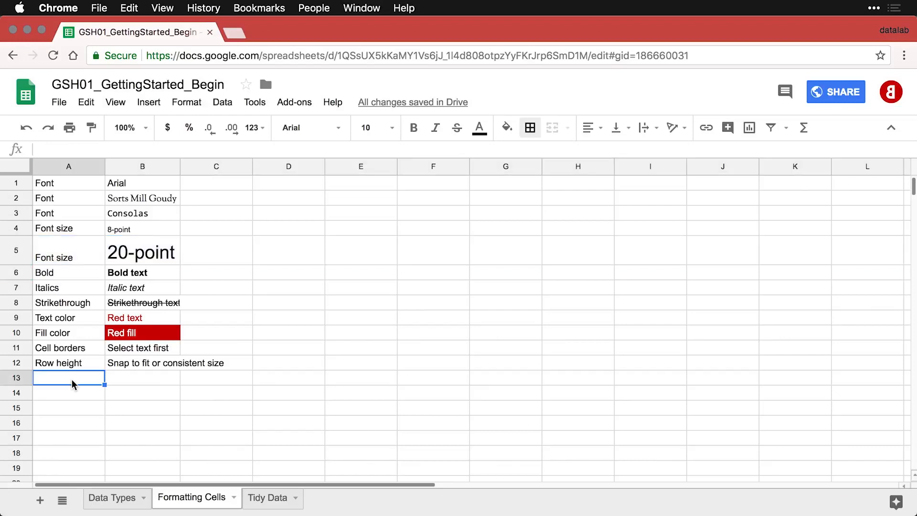
{"action": "type", "text": "Column width\tSnap to fit or consistent size"}
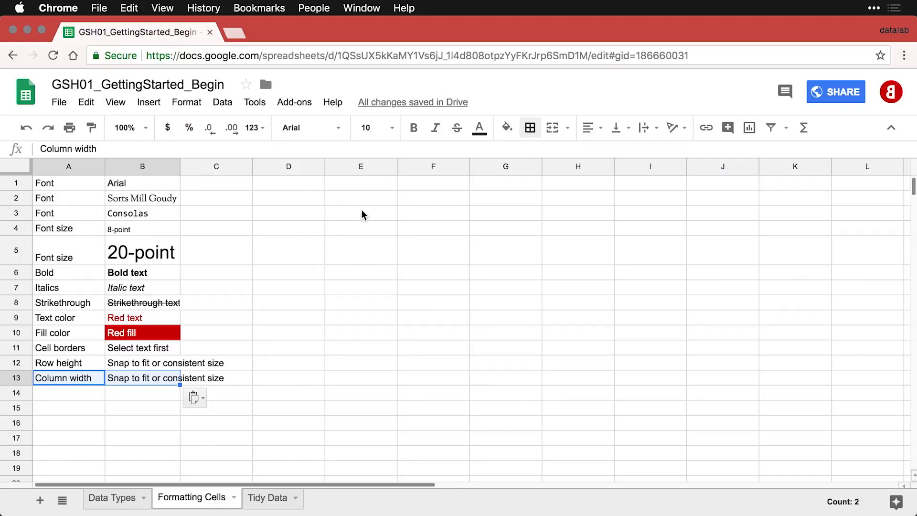
{"action": "left_click", "coordinate": [306, 186]}
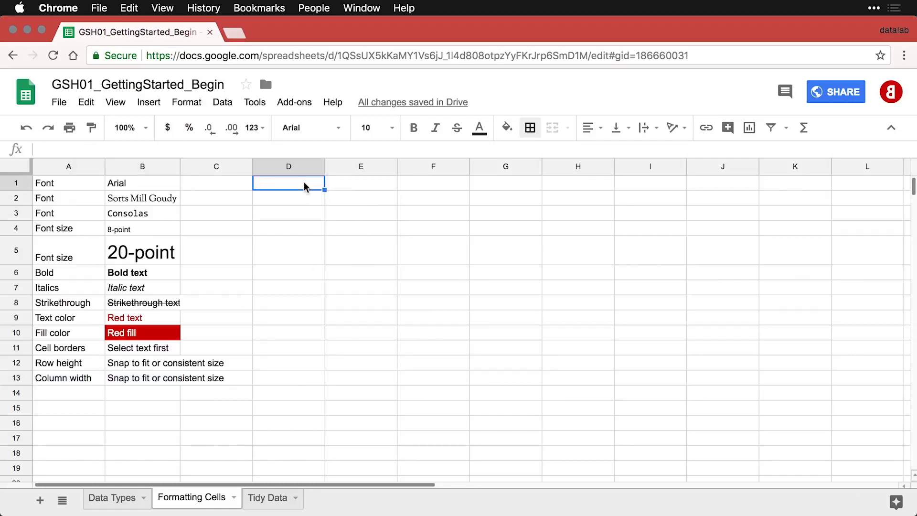
{"action": "type", "text": "Small\tMedium long\tExtra-extra-extra long"}
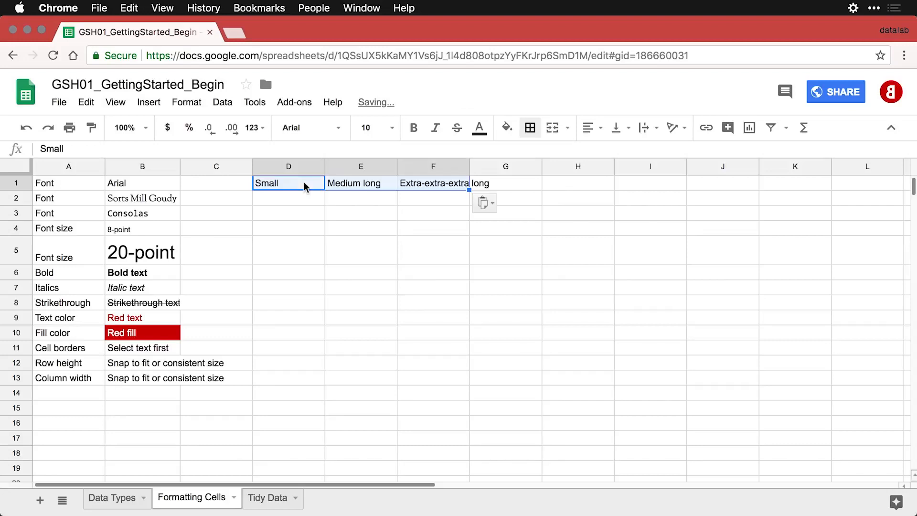
- Make the three labels in D1:F1 bold
{"action": "left_click", "coordinate": [304, 208]}
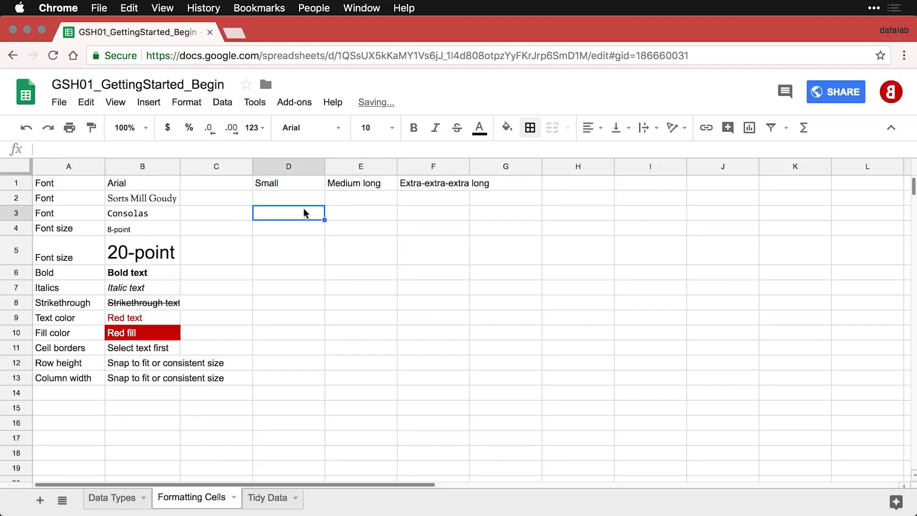
{"action": "left_click", "coordinate": [291, 182]}
{"action": "left_click_drag", "start_coordinate": [322, 186], "coordinate": [407, 186]}
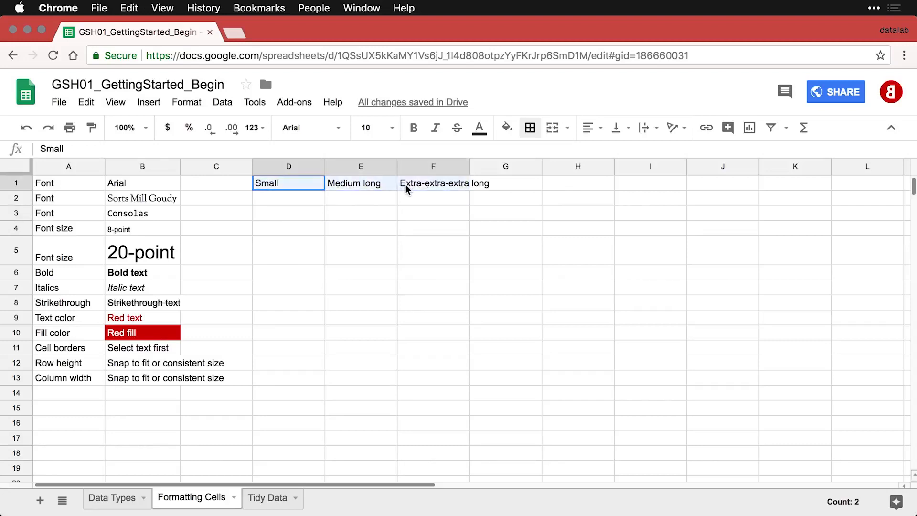
{"action": "key", "text": "super+b"}
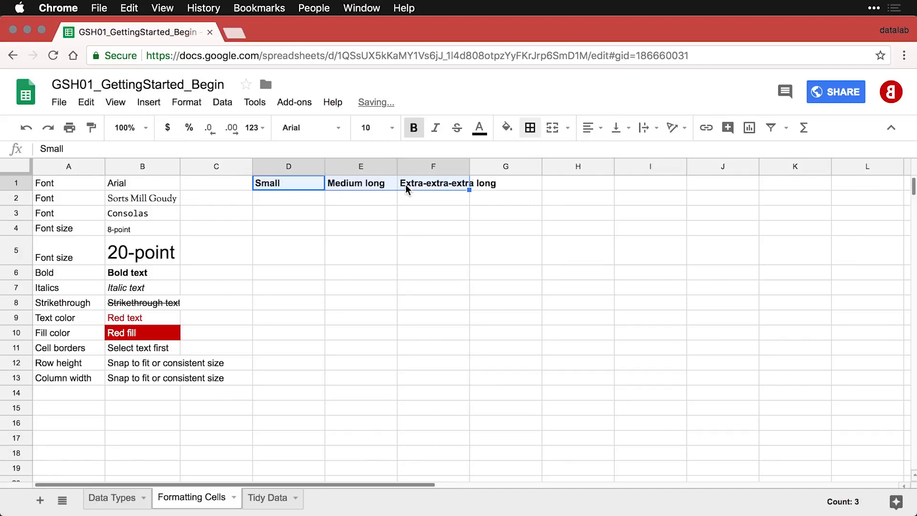
{"action": "left_click", "coordinate": [364, 199]}
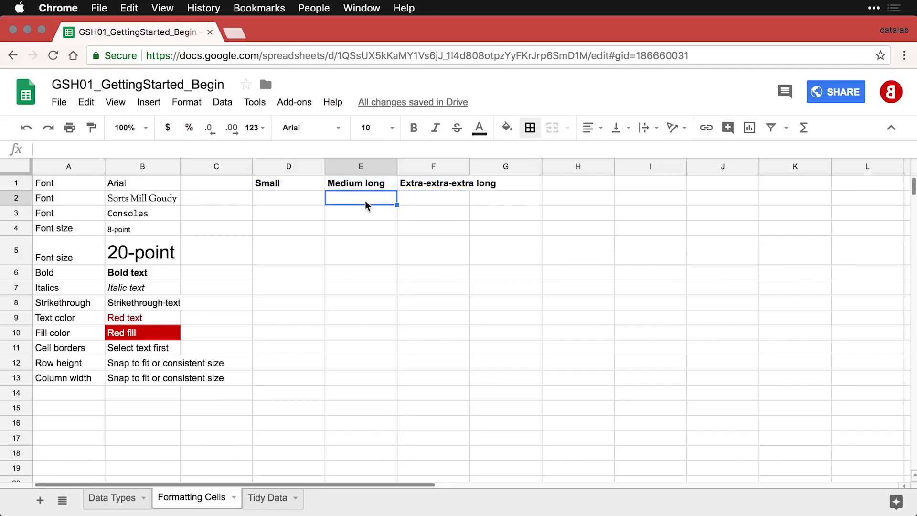
- Fit columns D to F to their contents, and give all three an equal width slightly wider than the longest label
{"action": "left_click_drag", "start_coordinate": [291, 165], "coordinate": [414, 172]}
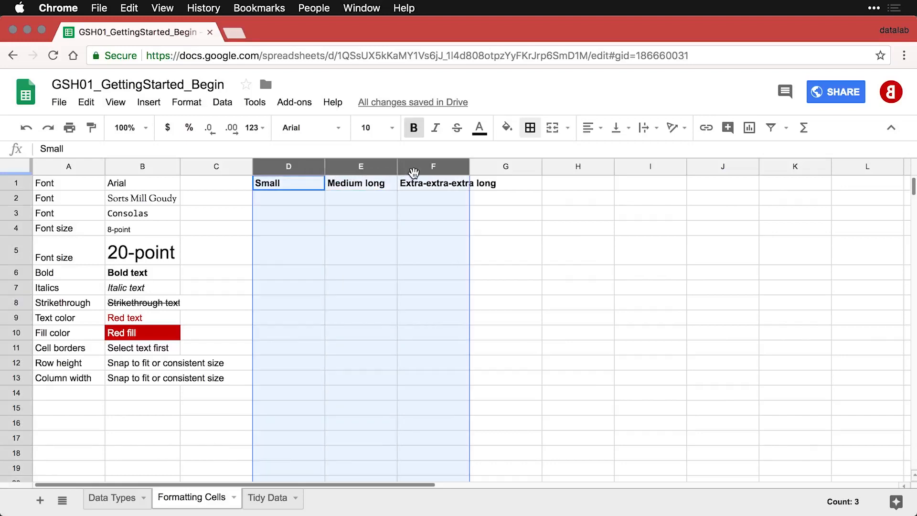
{"action": "double_click", "coordinate": [469, 168]}
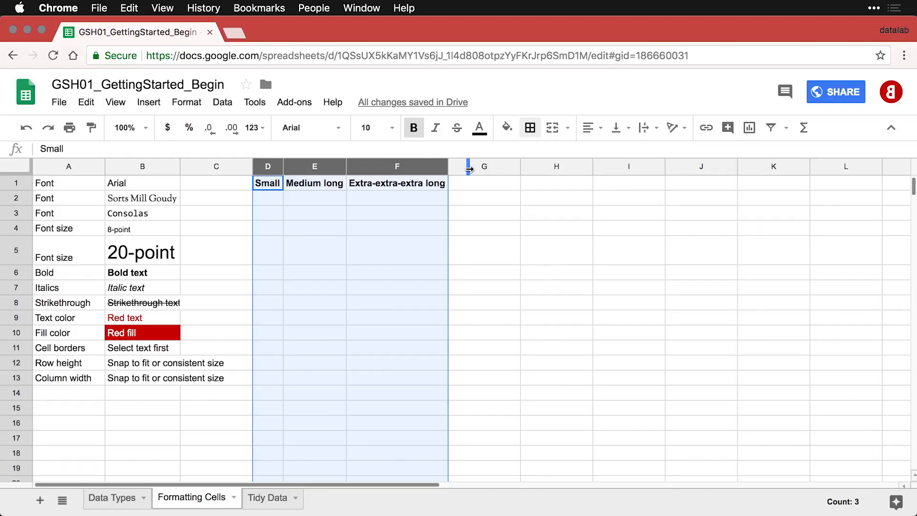
{"action": "left_click", "coordinate": [314, 203]}
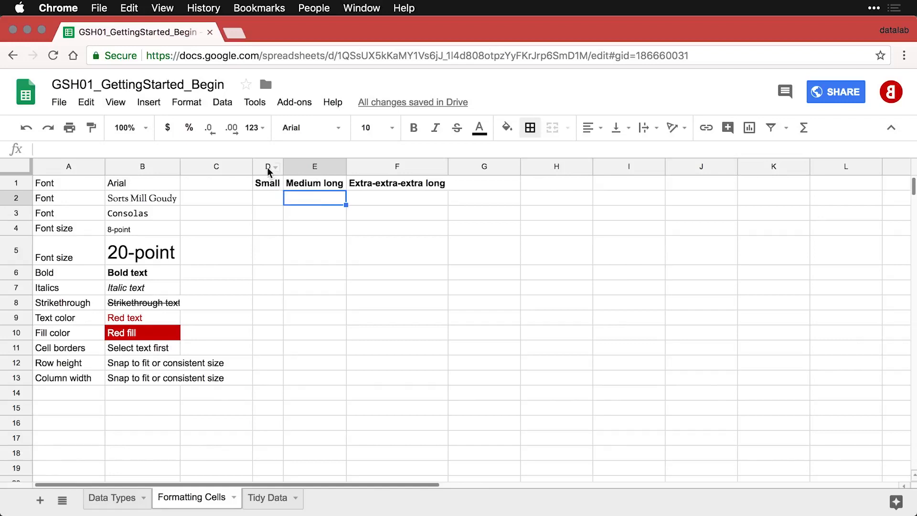
{"action": "left_click_drag", "start_coordinate": [267, 167], "coordinate": [360, 168]}
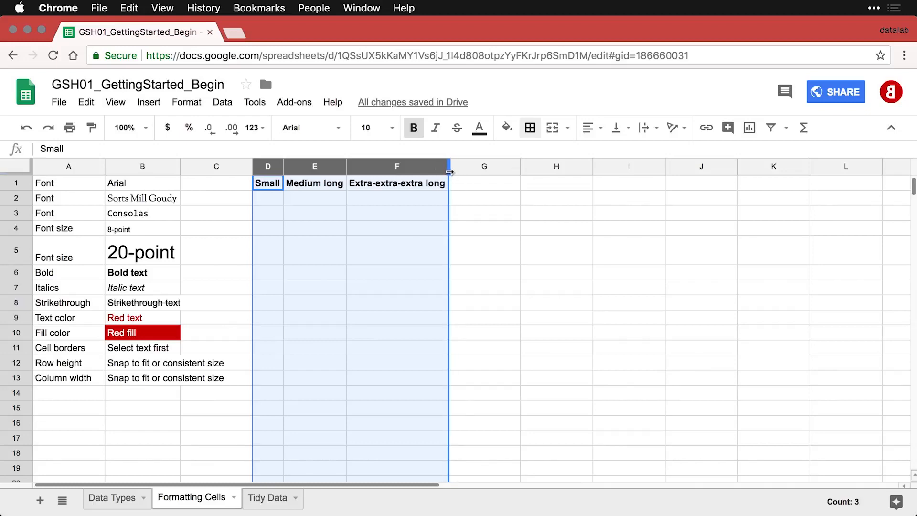
{"action": "left_click_drag", "start_coordinate": [449, 172], "coordinate": [450, 171]}
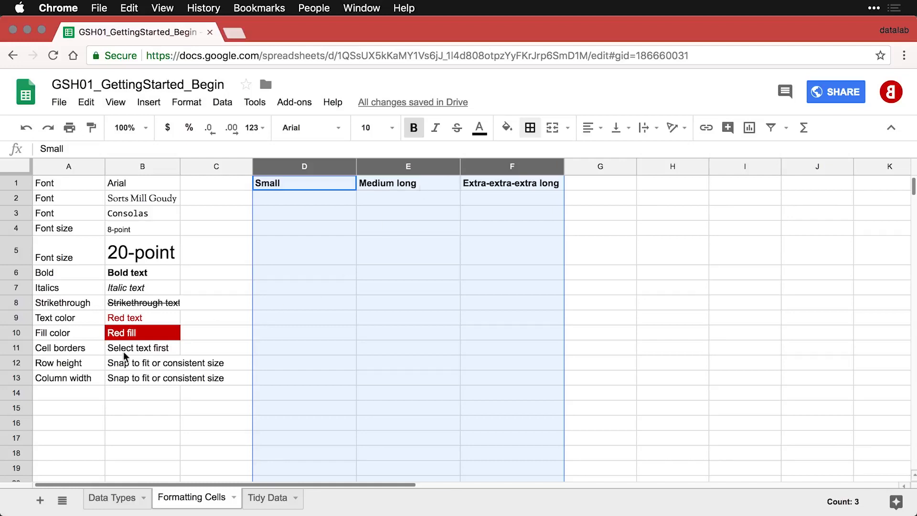
- Enter Text alignment and Horizontal and vertical in A14:B14 and center column A horizontally
{"action": "left_click", "coordinate": [67, 393]}
{"action": "type", "text": "Text alignment\tHorizontal and vertical"}
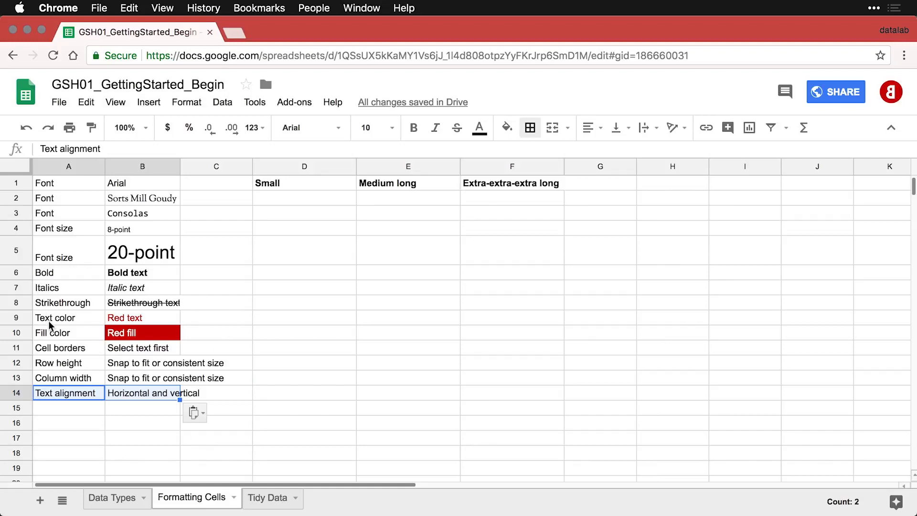
{"action": "left_click", "coordinate": [69, 166]}
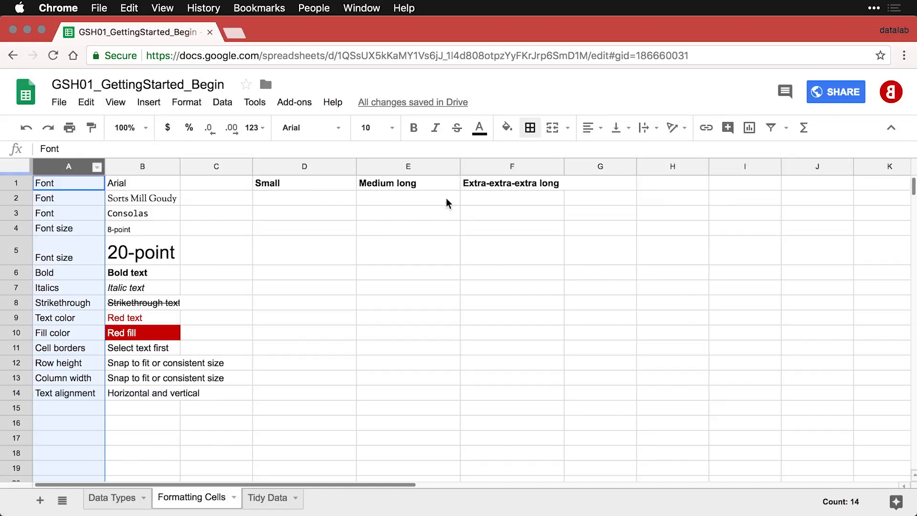
{"action": "left_click", "coordinate": [596, 139]}
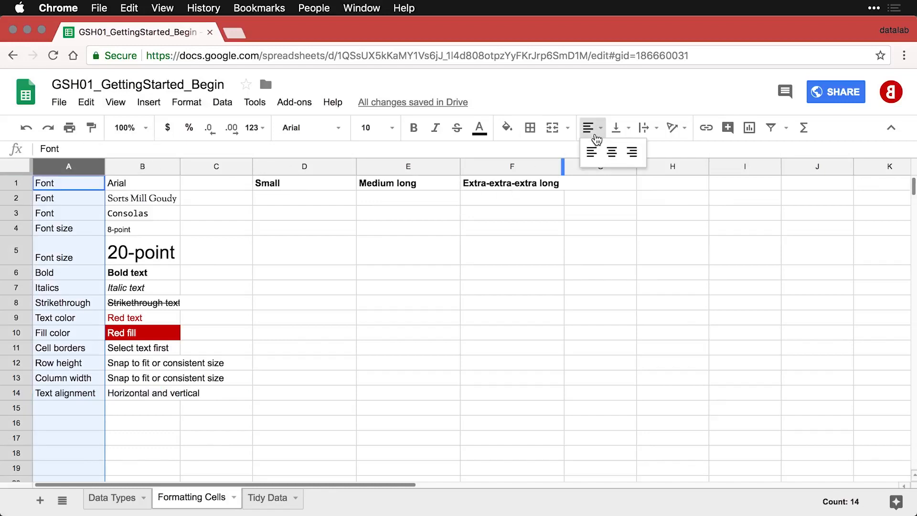
{"action": "left_click", "coordinate": [613, 151]}
- Align column A's text to the right, and return it to left alignment
{"action": "left_click", "coordinate": [591, 128]}
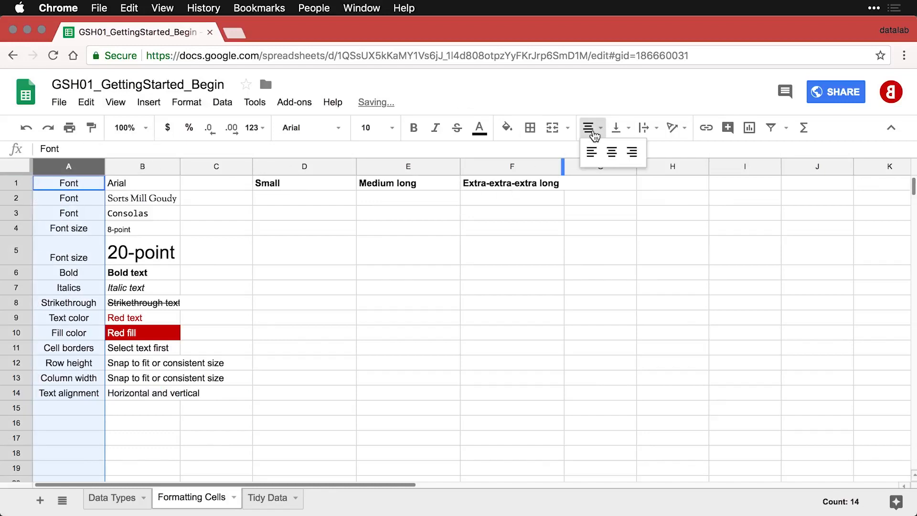
{"action": "left_click", "coordinate": [636, 150]}
{"action": "left_click", "coordinate": [590, 128]}
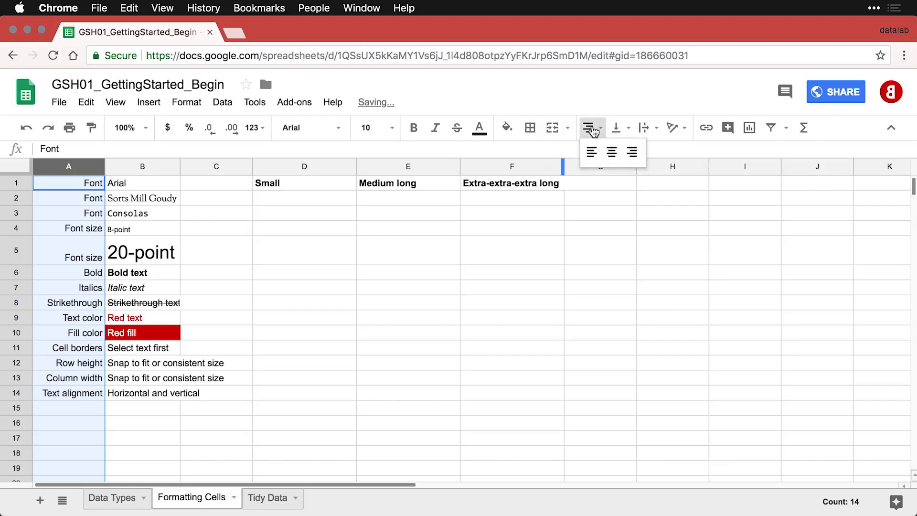
{"action": "left_click", "coordinate": [591, 151]}
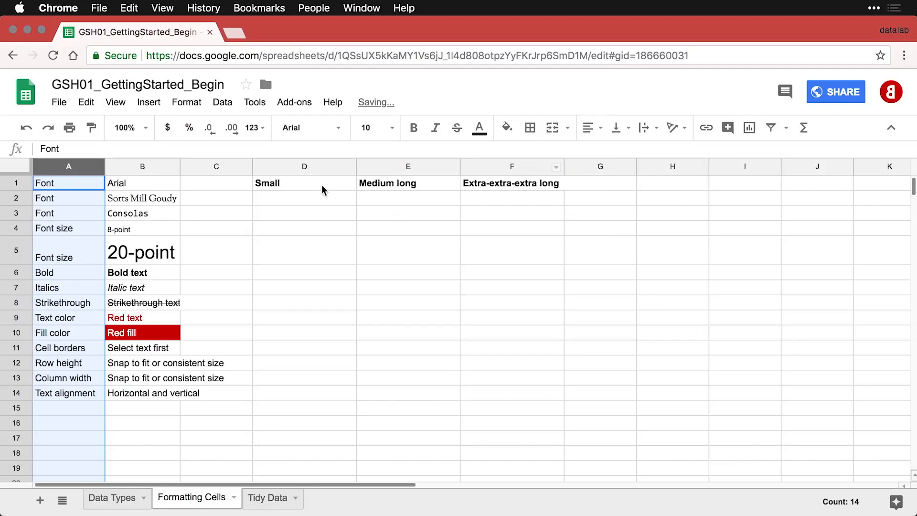
- Center the contents of columns D to F horizontally
{"action": "left_click_drag", "start_coordinate": [290, 164], "coordinate": [484, 175]}
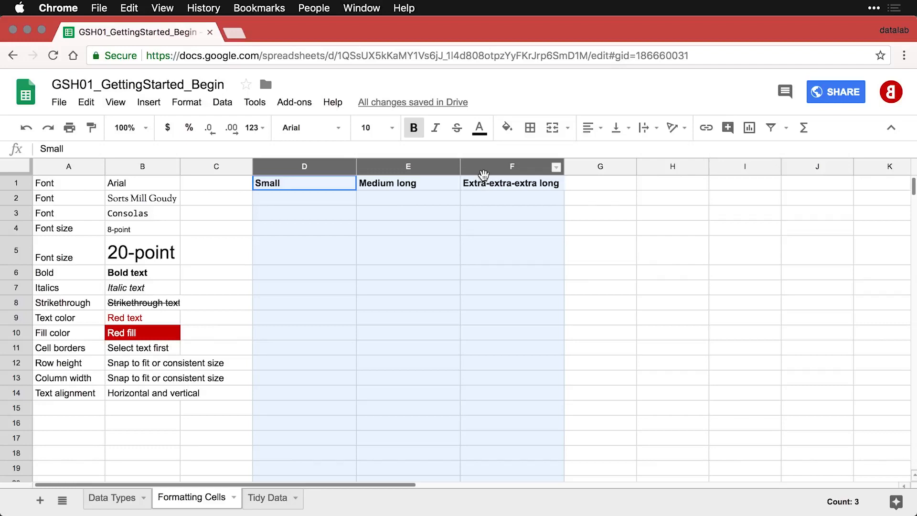
{"action": "left_click", "coordinate": [592, 138]}
{"action": "left_click", "coordinate": [608, 154]}
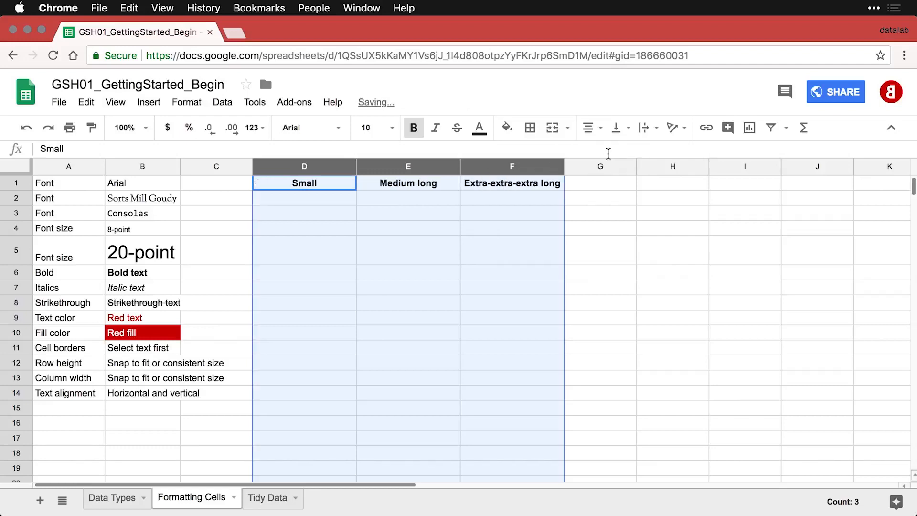
{"action": "left_click", "coordinate": [485, 215]}
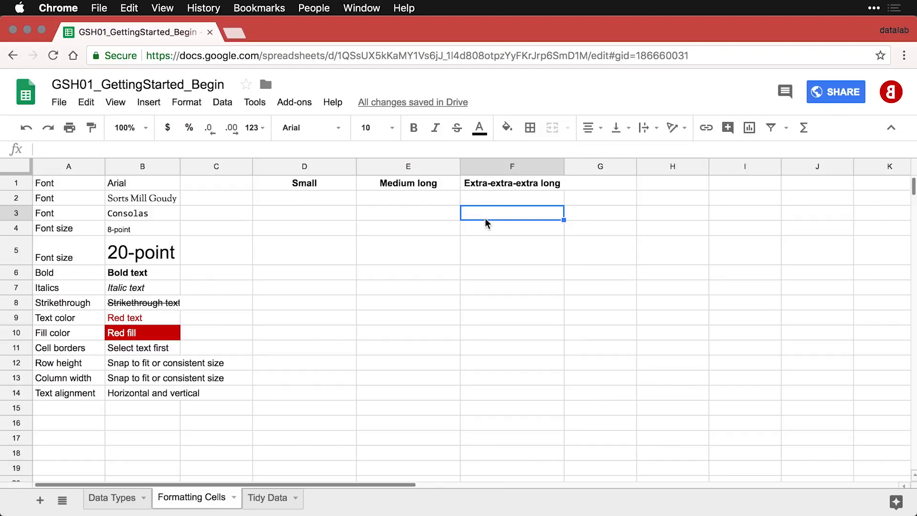
- Enter Text wrapping in A15 and Overflow, wrap, and clip in B15
{"action": "left_click", "coordinate": [83, 404]}
{"action": "type", "text": "Text wrapping\tOverflow, wrap, and clip"}
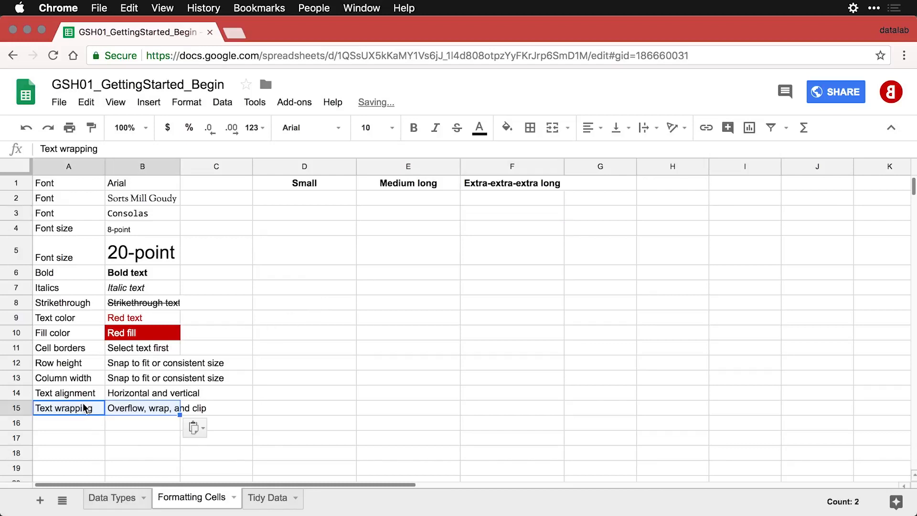
{"action": "left_click", "coordinate": [138, 411]}
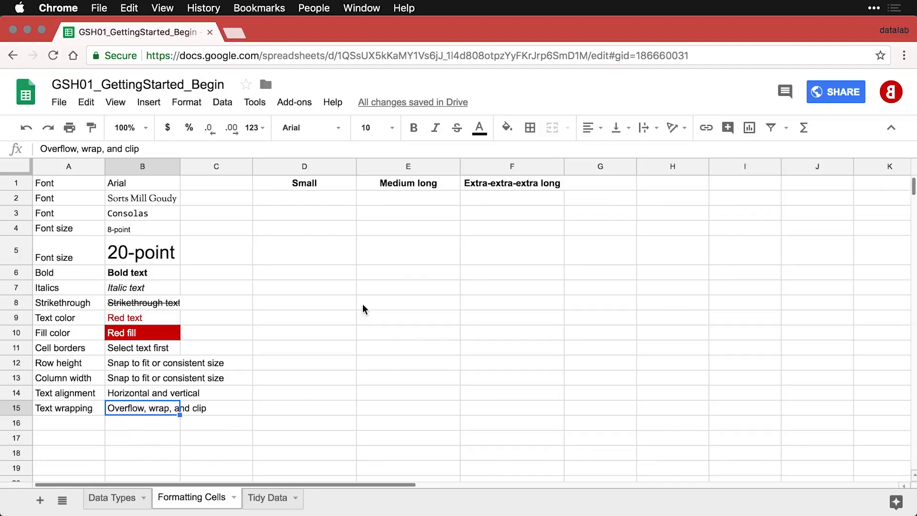
- Narrow columns D to F equally to just fit the Medium long label, and wrap the text in F1
{"action": "left_click_drag", "start_coordinate": [306, 167], "coordinate": [488, 169]}
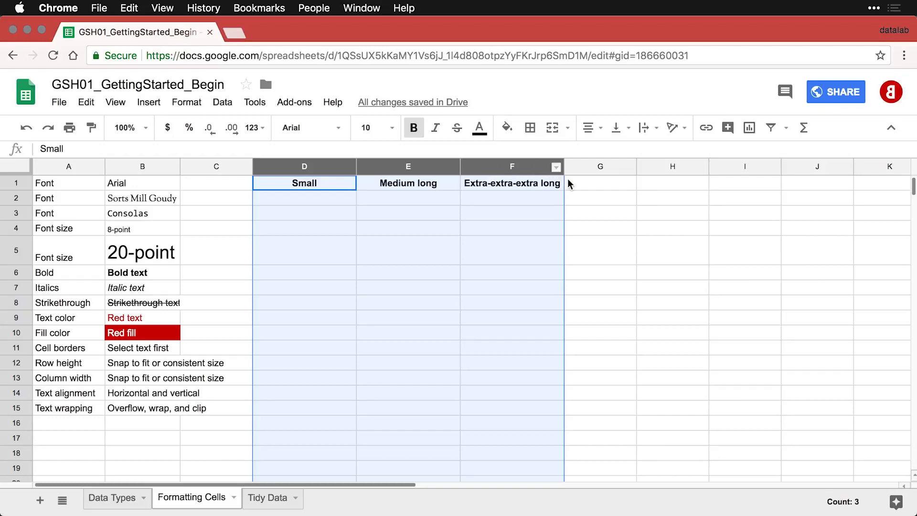
{"action": "left_click_drag", "start_coordinate": [563, 170], "coordinate": [525, 171]}
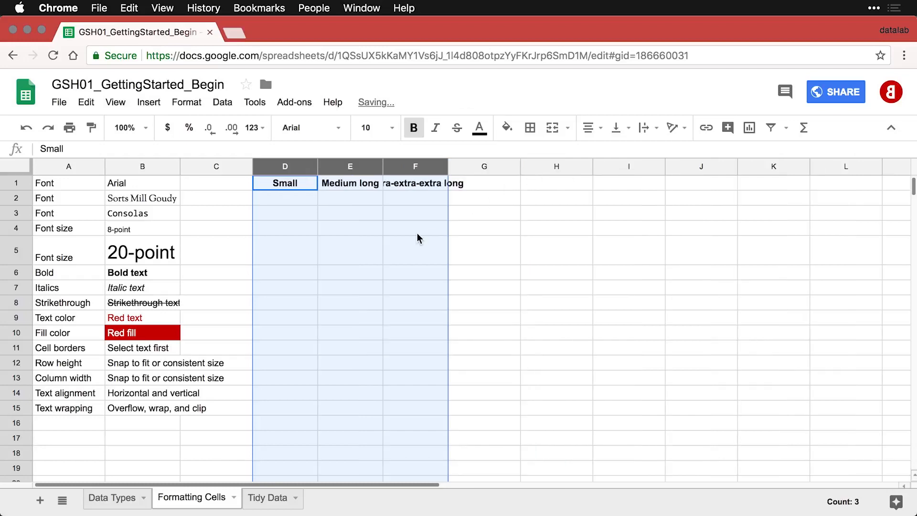
{"action": "left_click", "coordinate": [422, 191]}
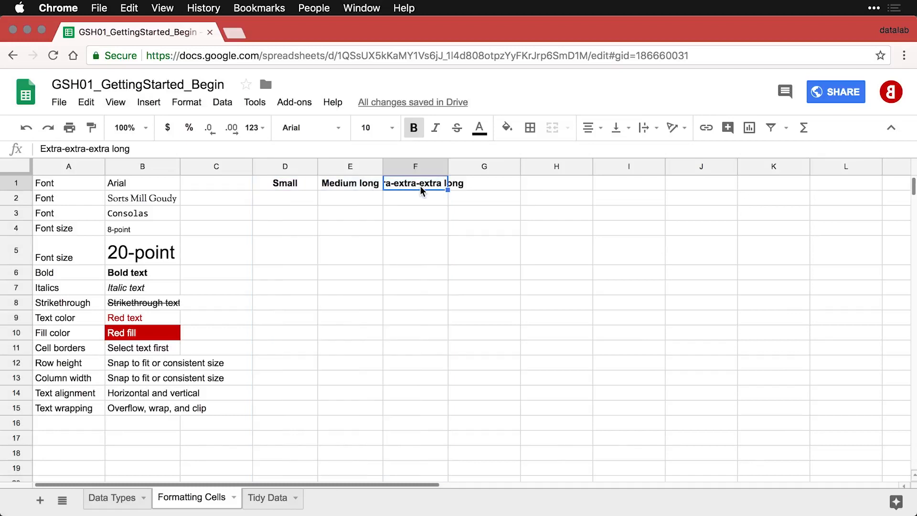
{"action": "left_click", "coordinate": [656, 129]}
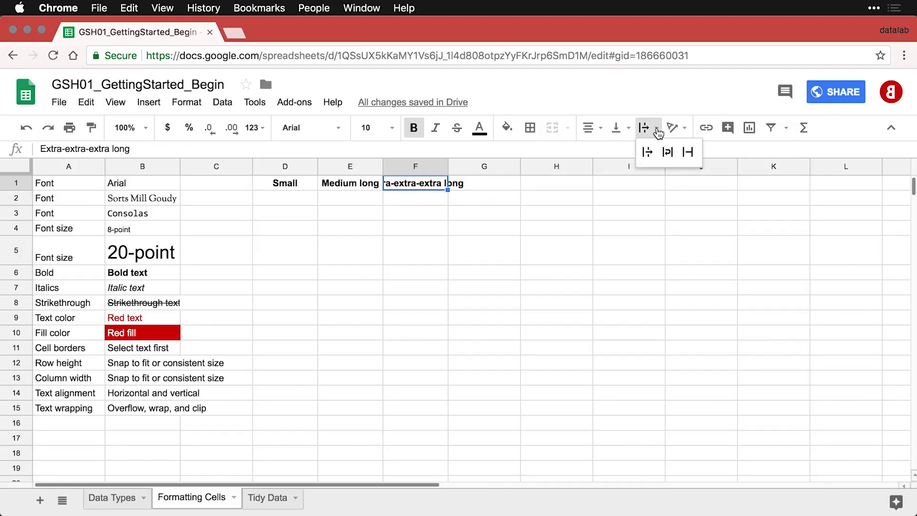
{"action": "left_click", "coordinate": [668, 153]}
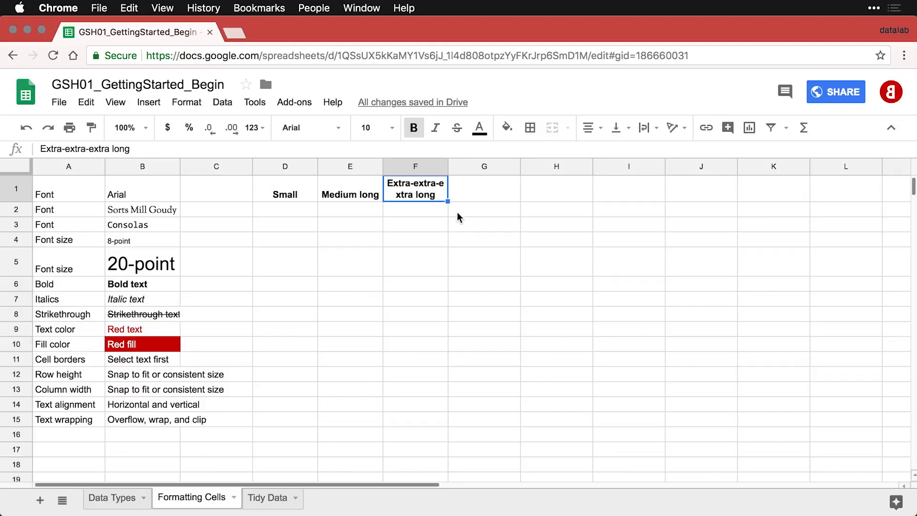
- Replace the hyphens in F1 with spaces so the label reads Extra extra extra long
{"action": "double_click", "coordinate": [436, 185]}
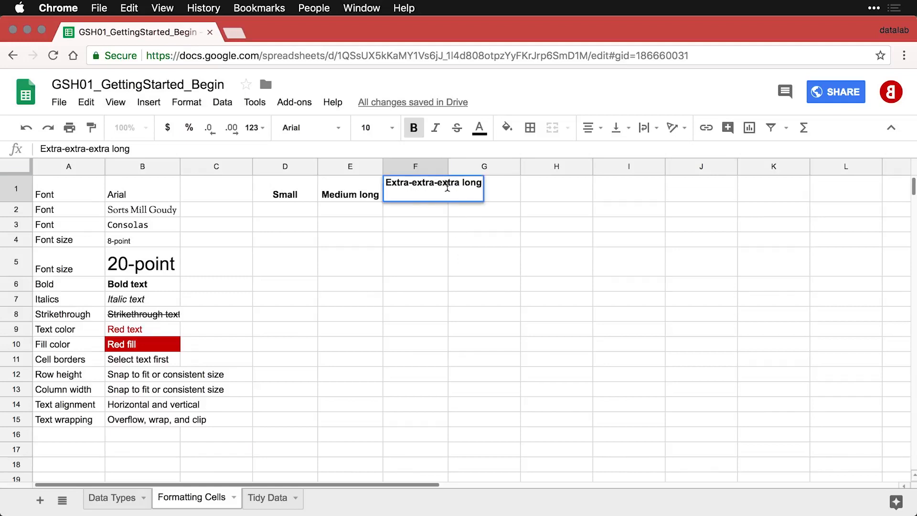
{"action": "left_click", "coordinate": [441, 184]}
{"action": "key", "text": "BackSpace"}
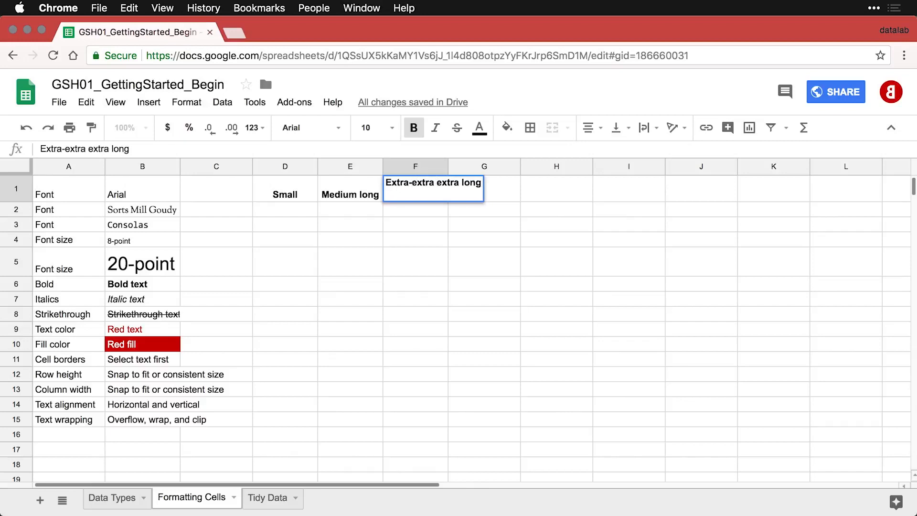
{"action": "key", "text": "BackSpace"}
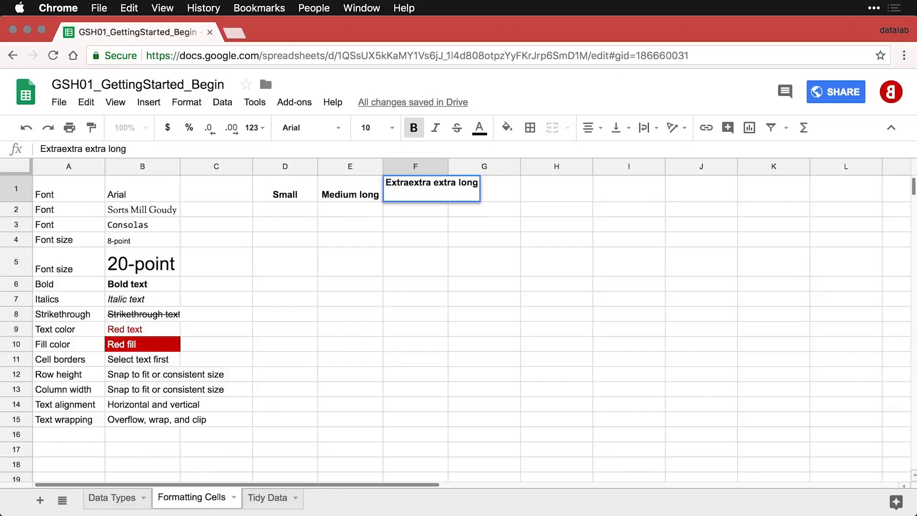
{"action": "key", "text": "Return"}
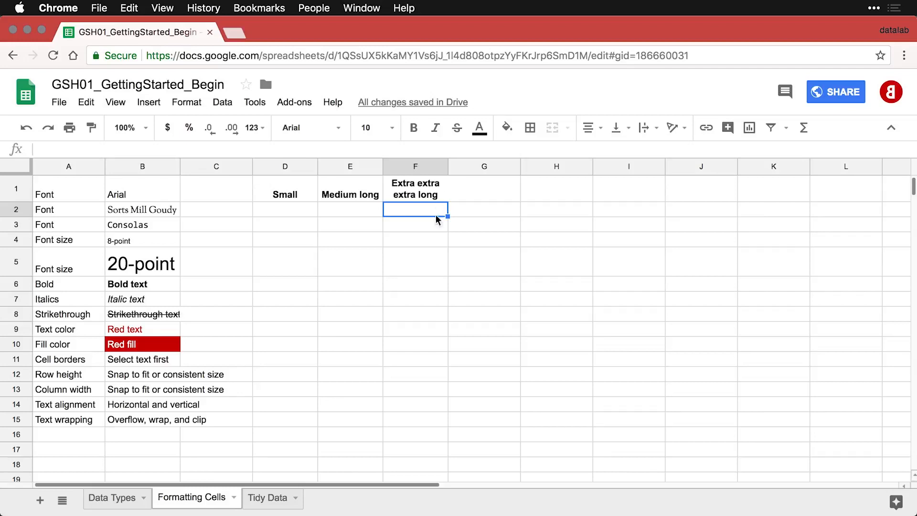
- Try top and middle vertical alignment on the labels in D1:E1, and return them to bottom alignment
{"action": "left_click_drag", "start_coordinate": [354, 193], "coordinate": [312, 192]}
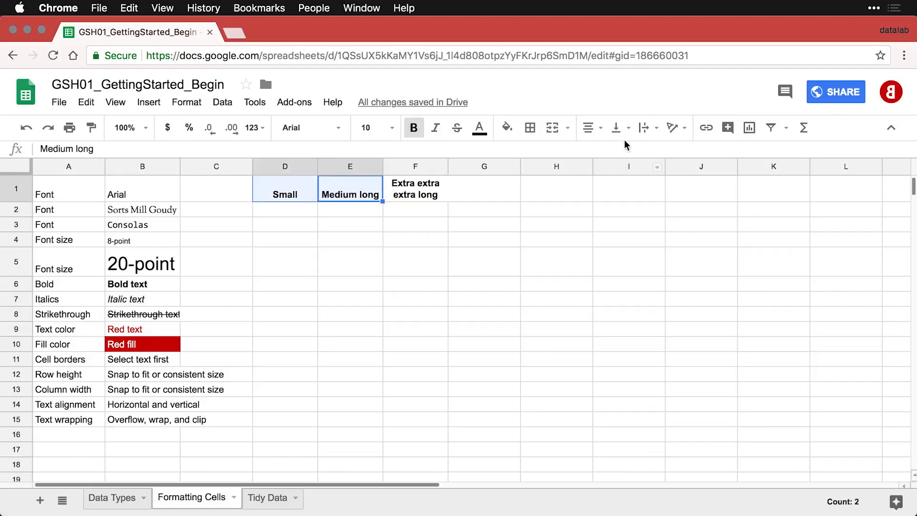
{"action": "left_click", "coordinate": [616, 128]}
{"action": "left_click", "coordinate": [617, 151]}
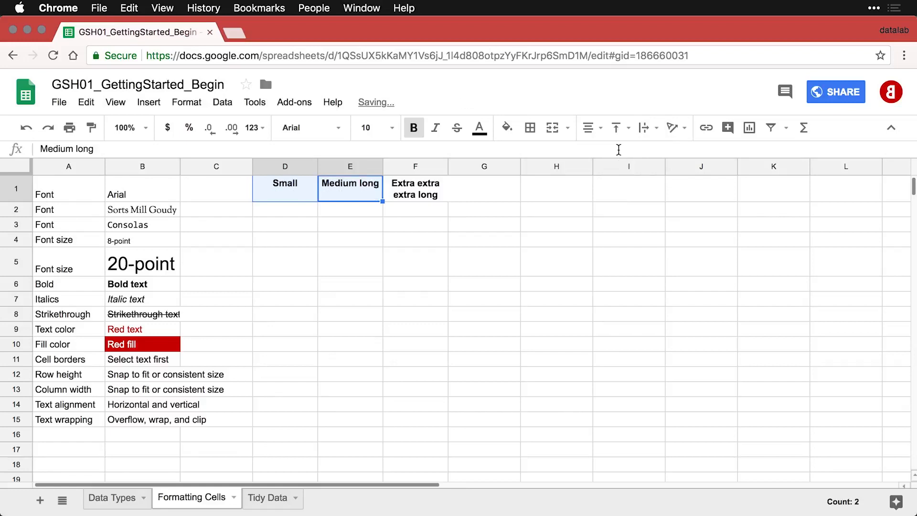
{"action": "left_click", "coordinate": [617, 128]}
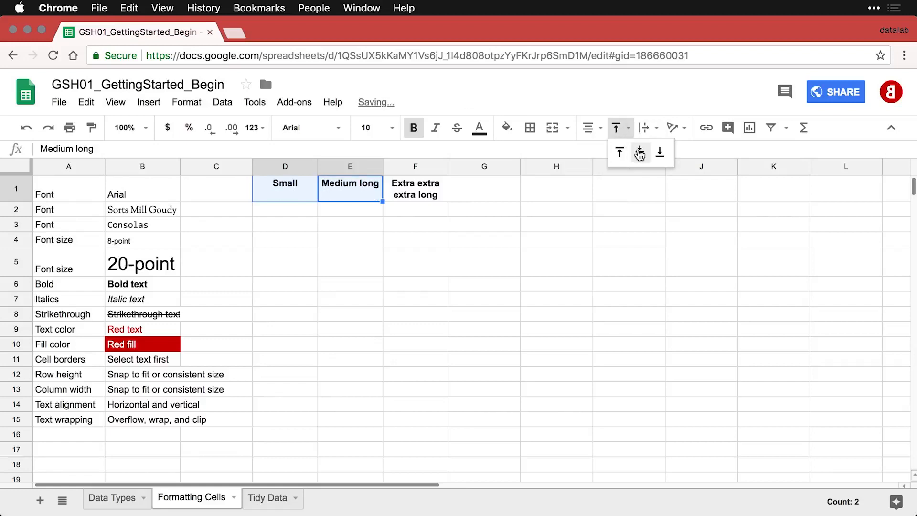
{"action": "left_click", "coordinate": [640, 153]}
{"action": "left_click", "coordinate": [616, 127]}
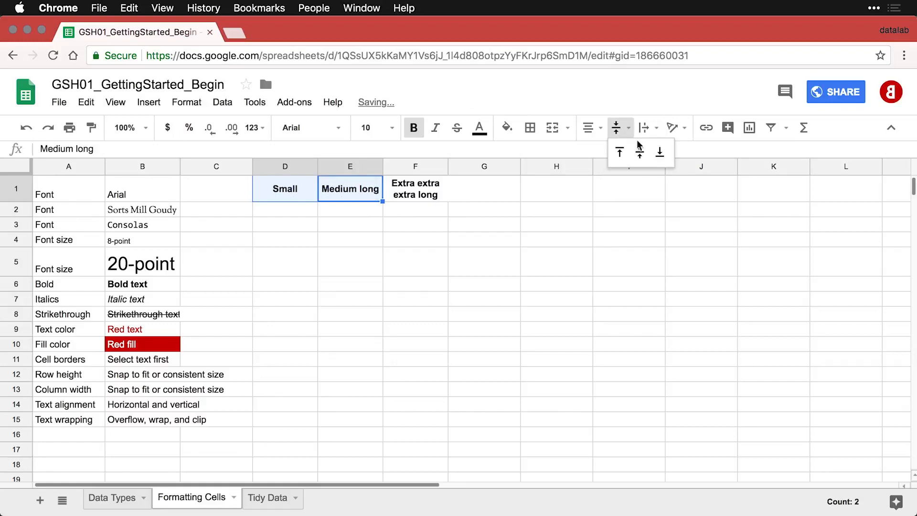
{"action": "left_click", "coordinate": [660, 152]}
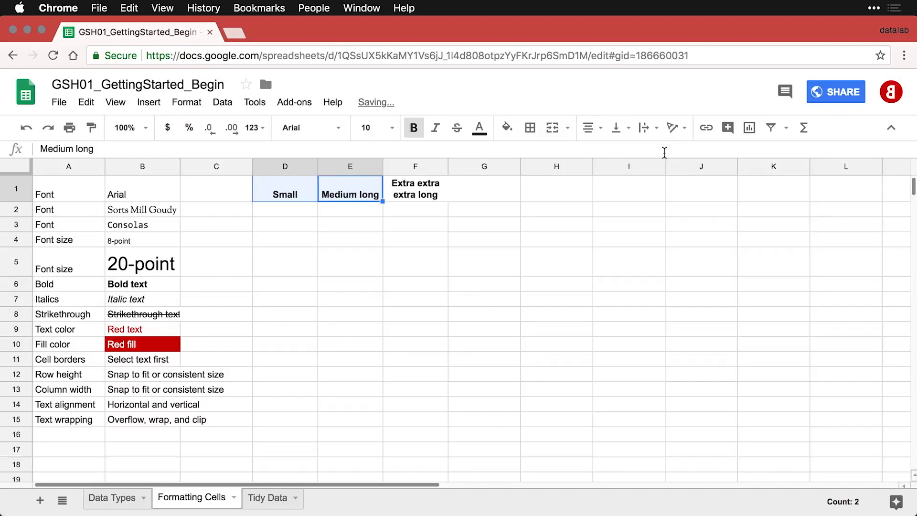